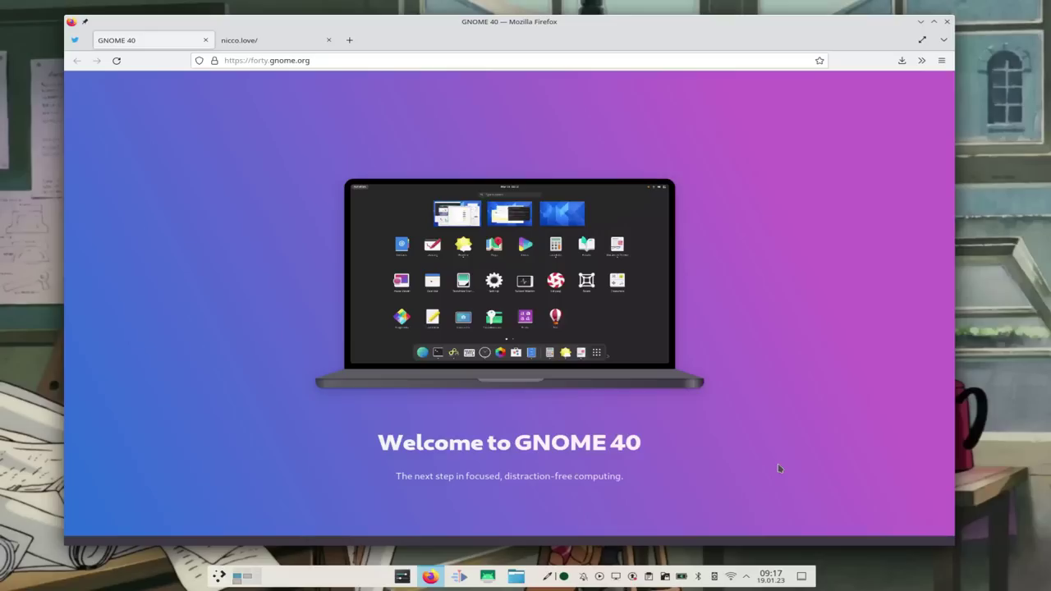
Scroll to the GNOME 40 Overview, highlight the Touchpad gestures text, then the X11Gestures video title.
scroll(778, 464, down, 5)
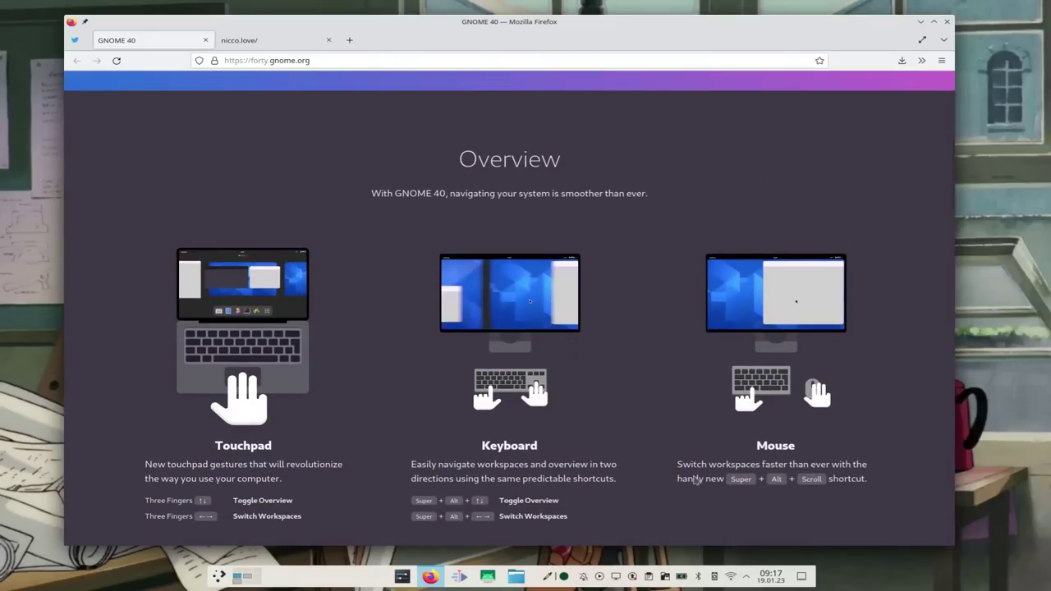
double_click(232, 449)
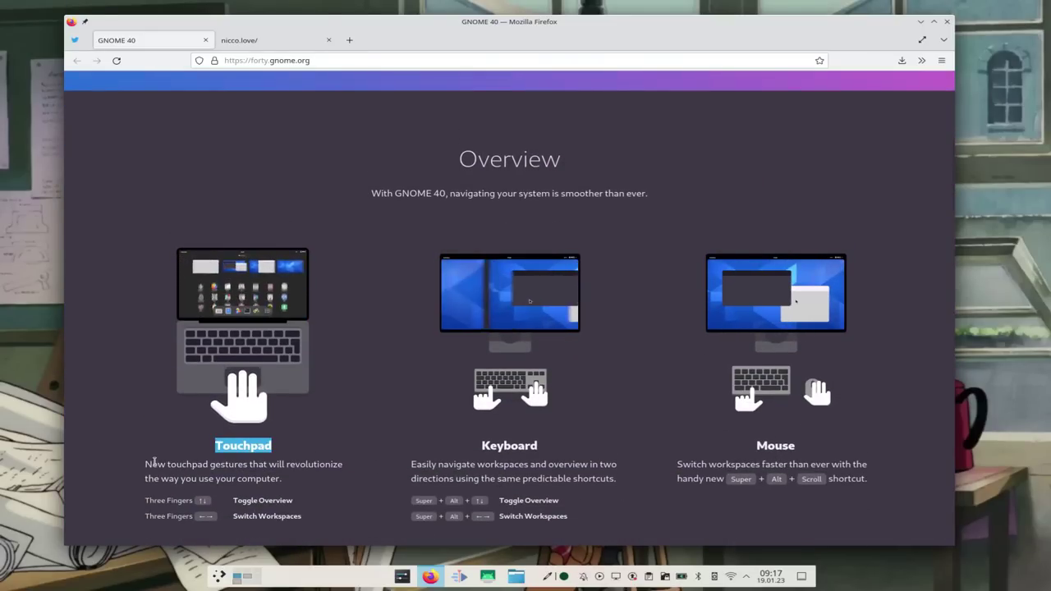
drag(145, 464, 298, 487)
click(298, 486)
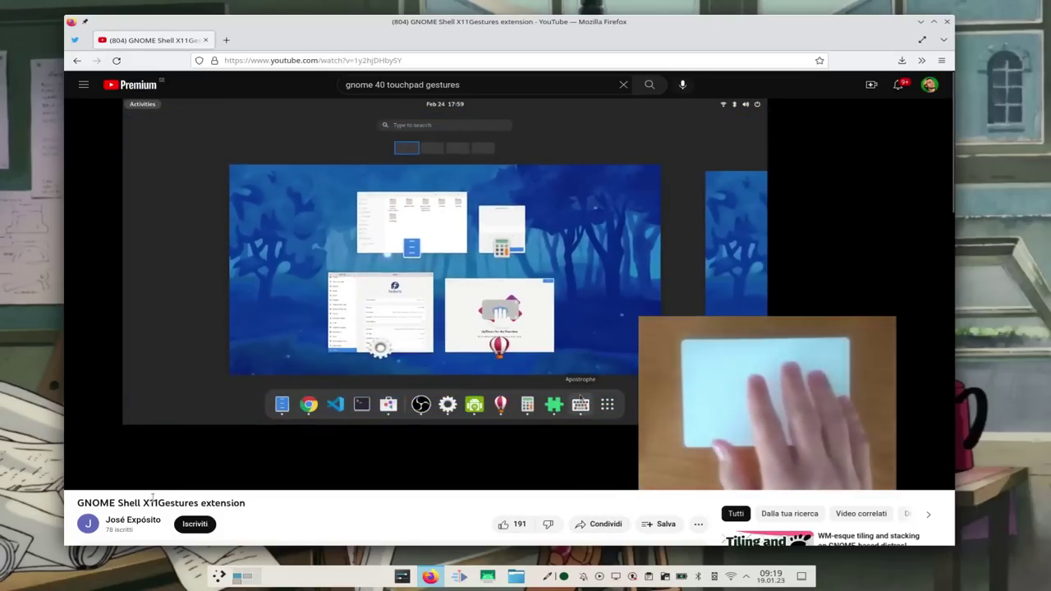
drag(118, 502, 245, 503)
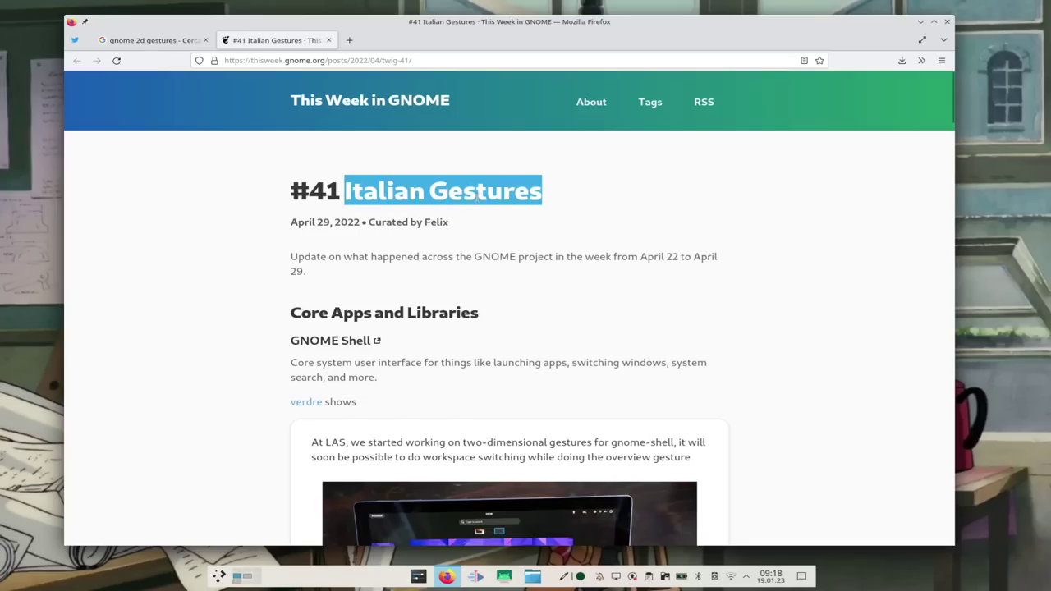
Play the two-dimensional gestures clip full screen, then highlight GitClear's note on Mutter moving to GTK4.
scroll(477, 195, down, 3)
click(506, 316)
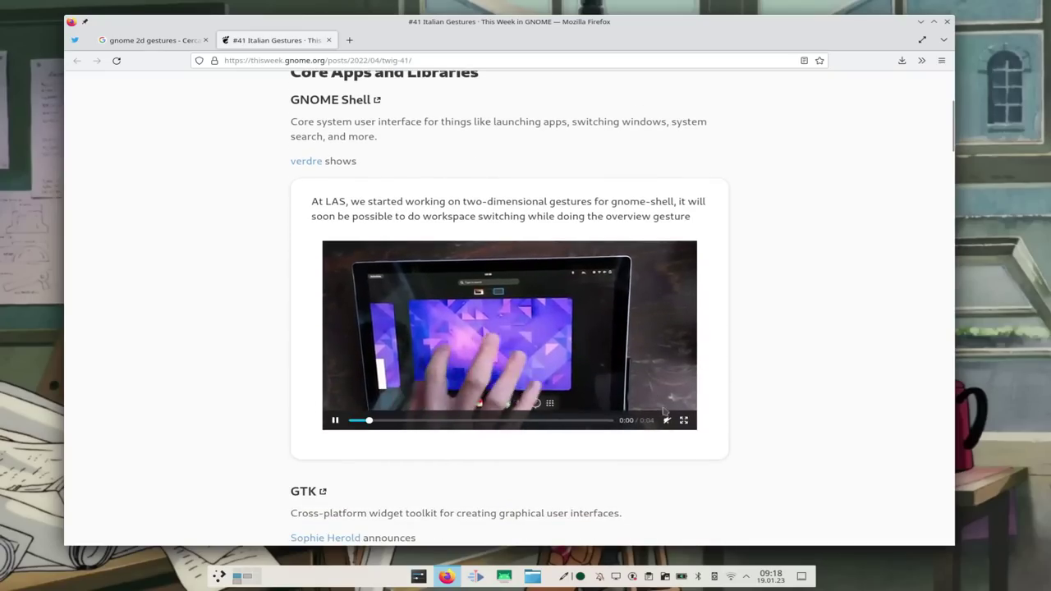
click(683, 420)
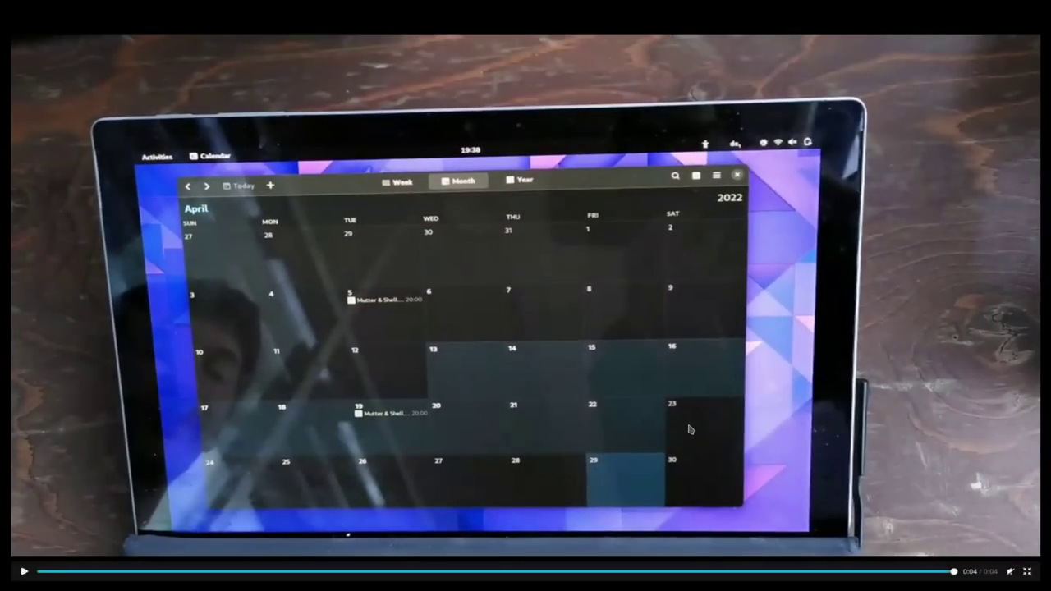
key(Escape)
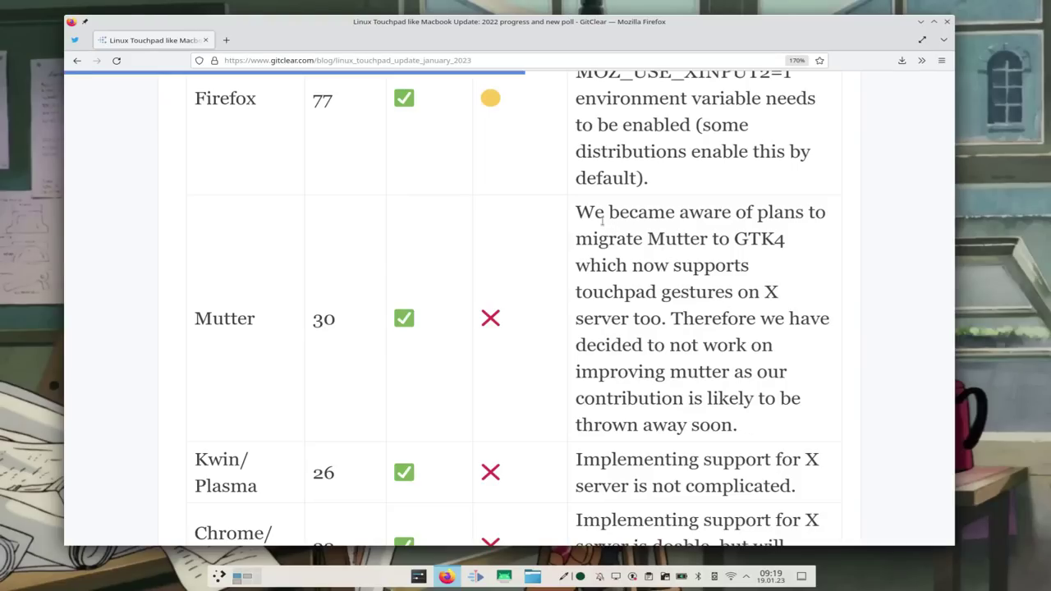
drag(792, 214, 630, 319)
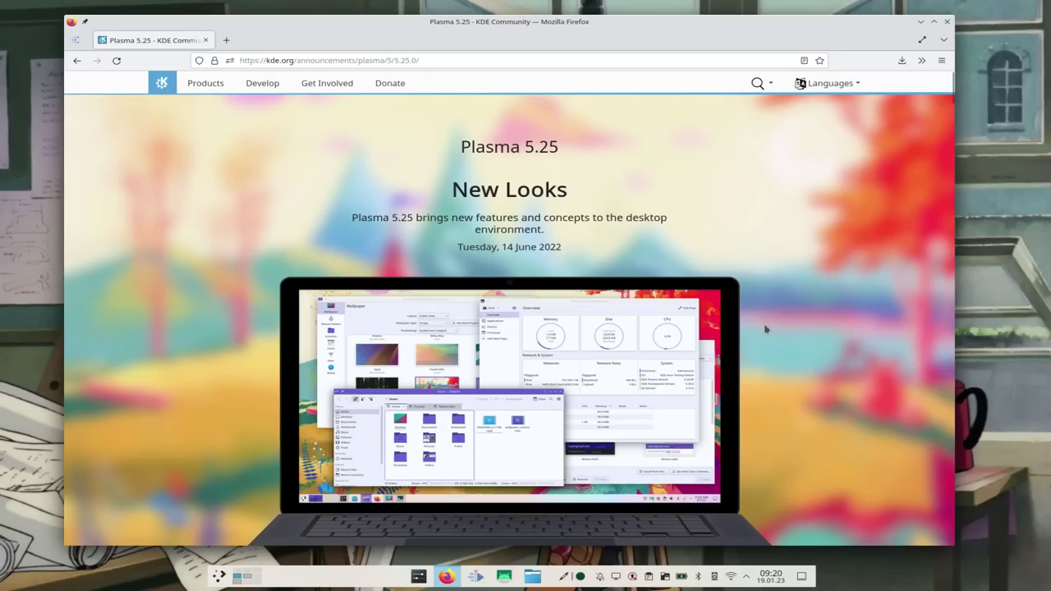
Start the Plasma 5.25 Gestures highlight video and skip ahead using its seek bar.
scroll(765, 326, down, 10)
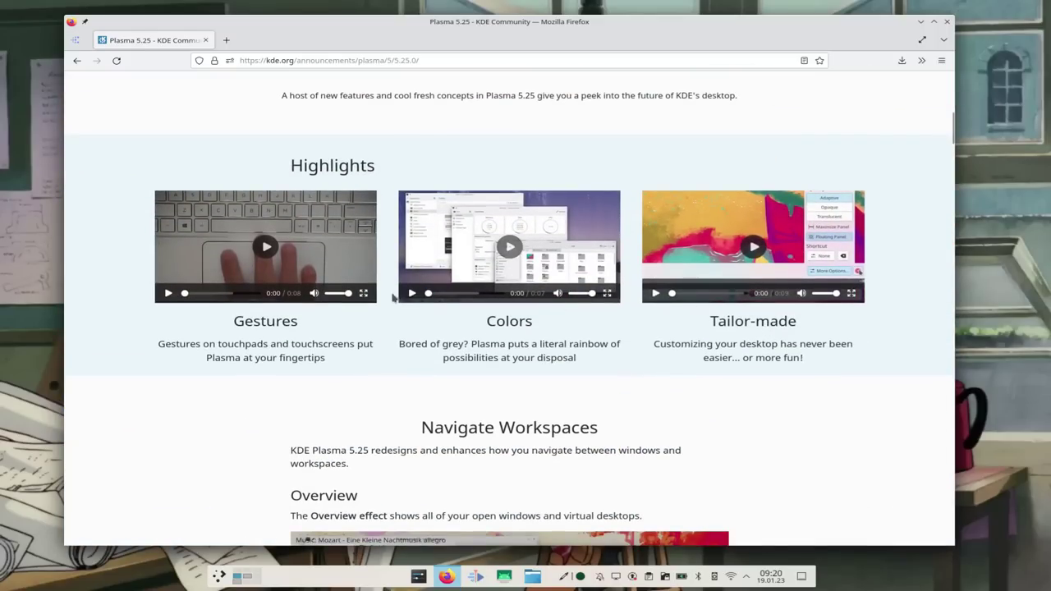
click(266, 248)
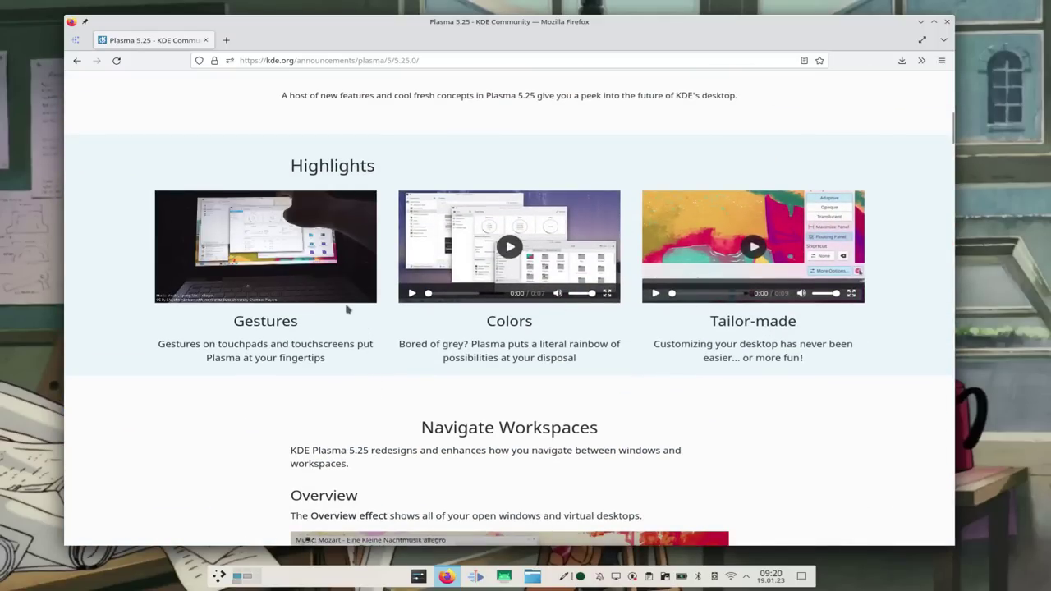
mouse_move(213, 278)
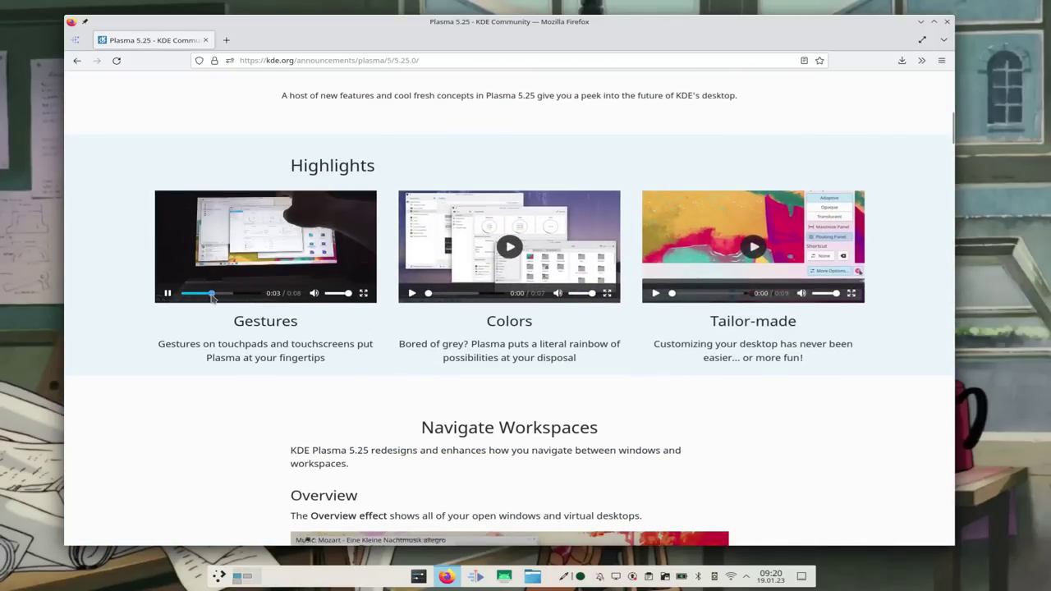
click(213, 294)
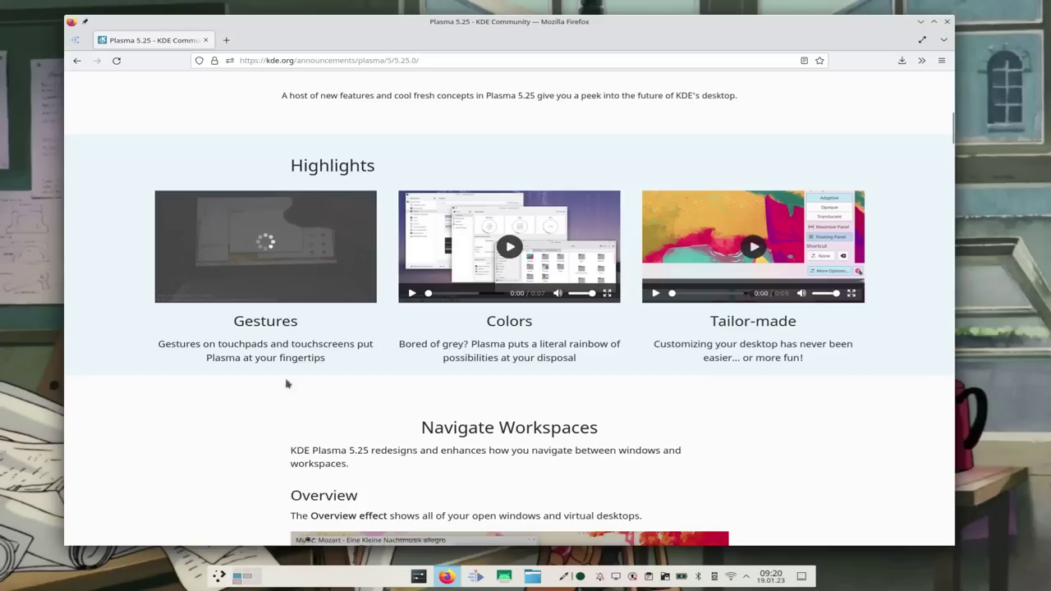
mouse_move(265, 247)
Open the Overview of windows and desktops with Meta+W, then close it again.
key(super+w)
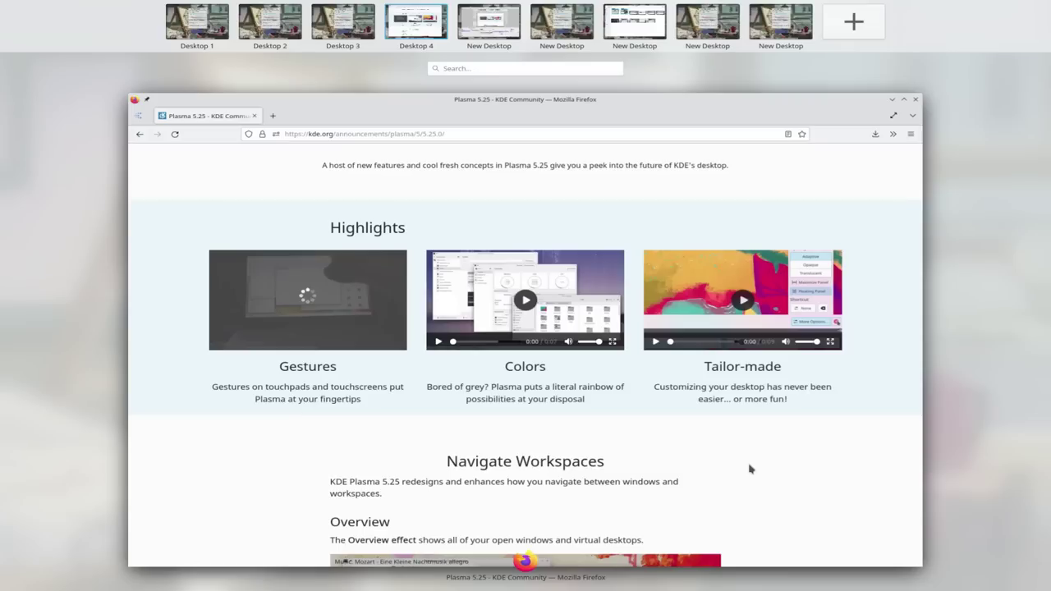
key(super+w)
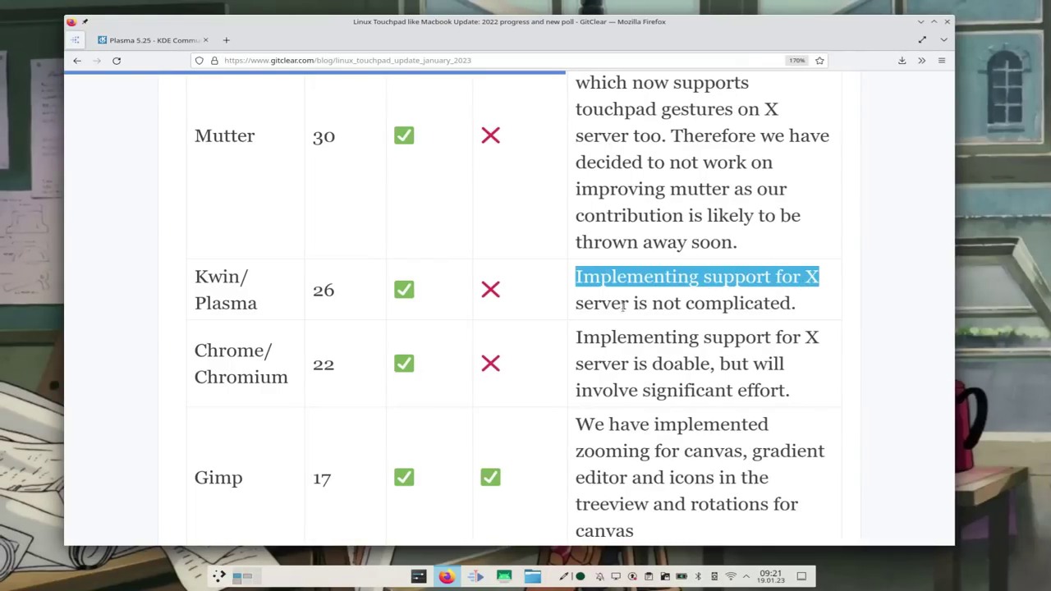
Highlight 'server is not complicated' in the Kwin/Plasma note, then clear the selection.
double_click(623, 306)
drag(623, 306, 791, 304)
click(734, 339)
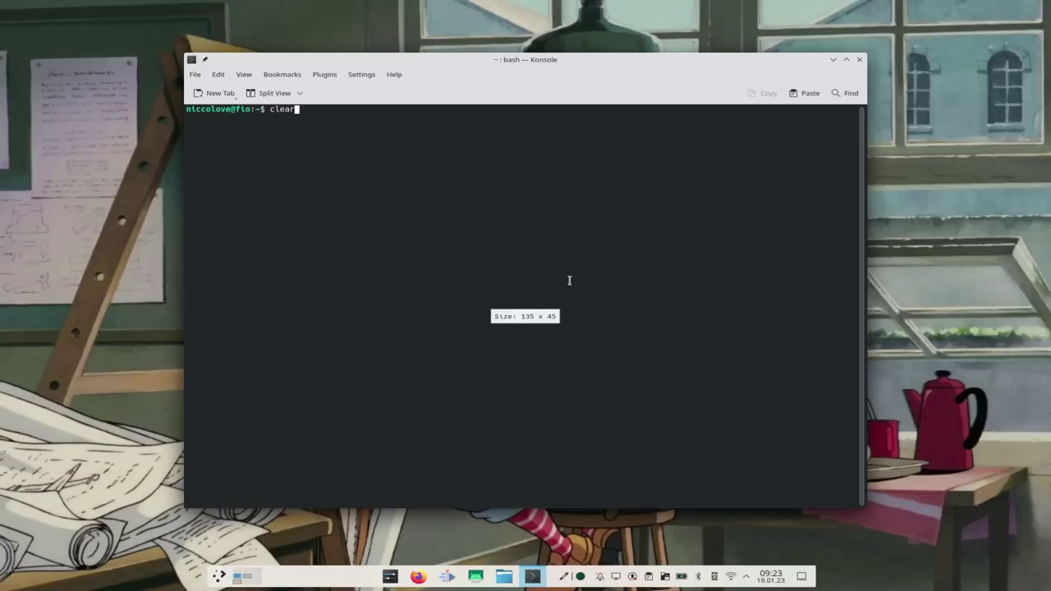
Enlarge the Konsole text one step and load the personal website in Chromium.
key(ctrl+plus)
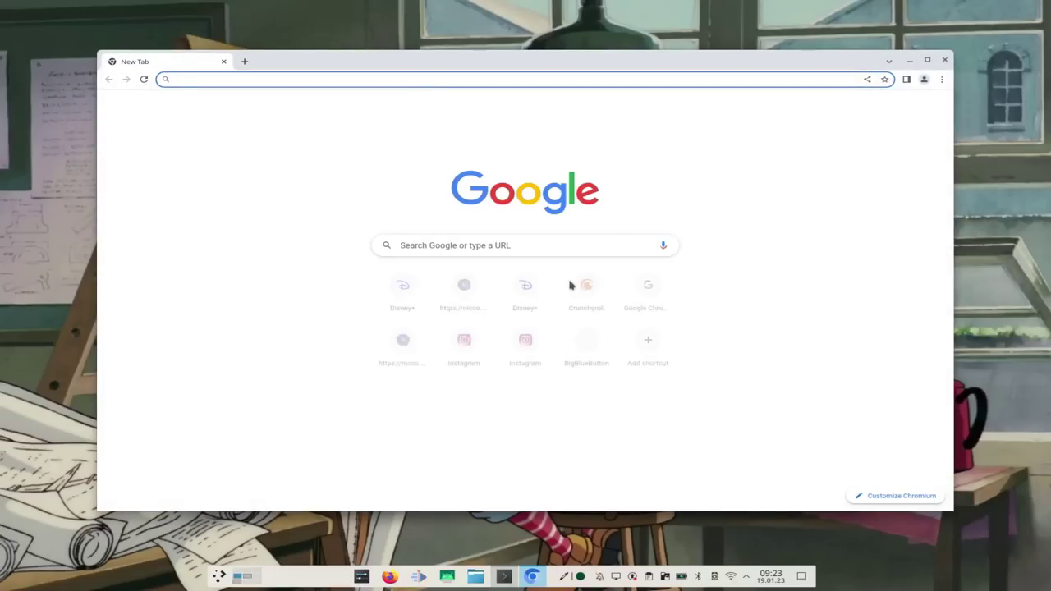
text(nic)
key(Return)
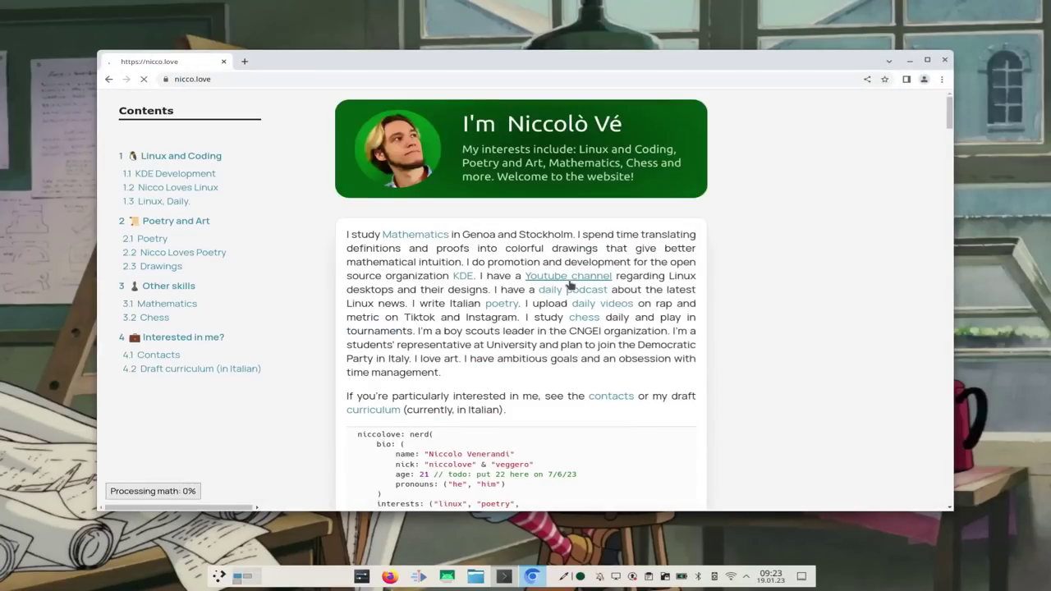
Swipe back and forward twice between the website and New Tab.
scroll(570, 285, left, 5)
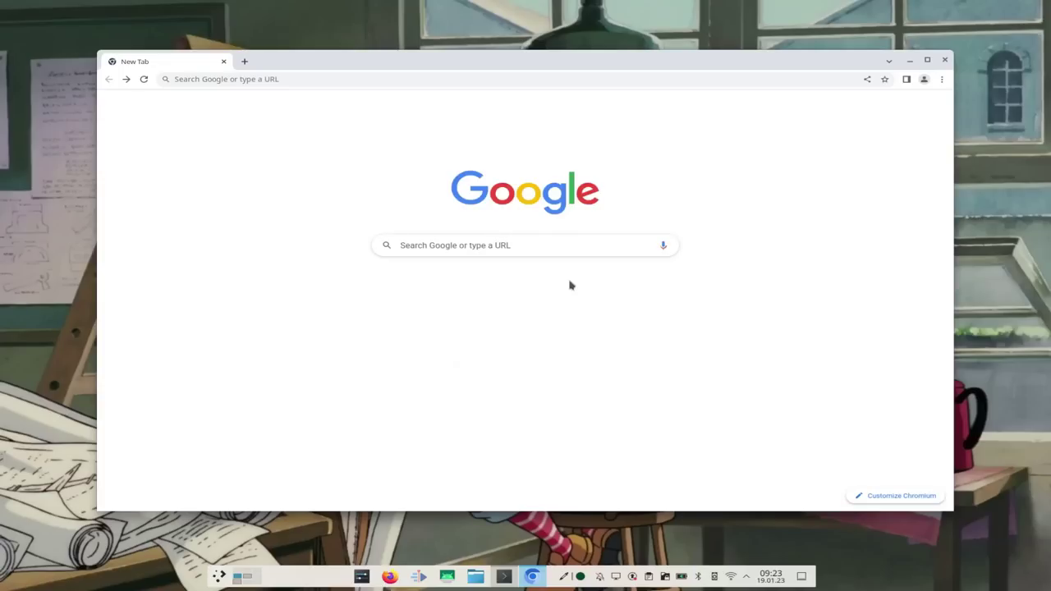
scroll(571, 285, right, 5)
scroll(571, 284, left, 5)
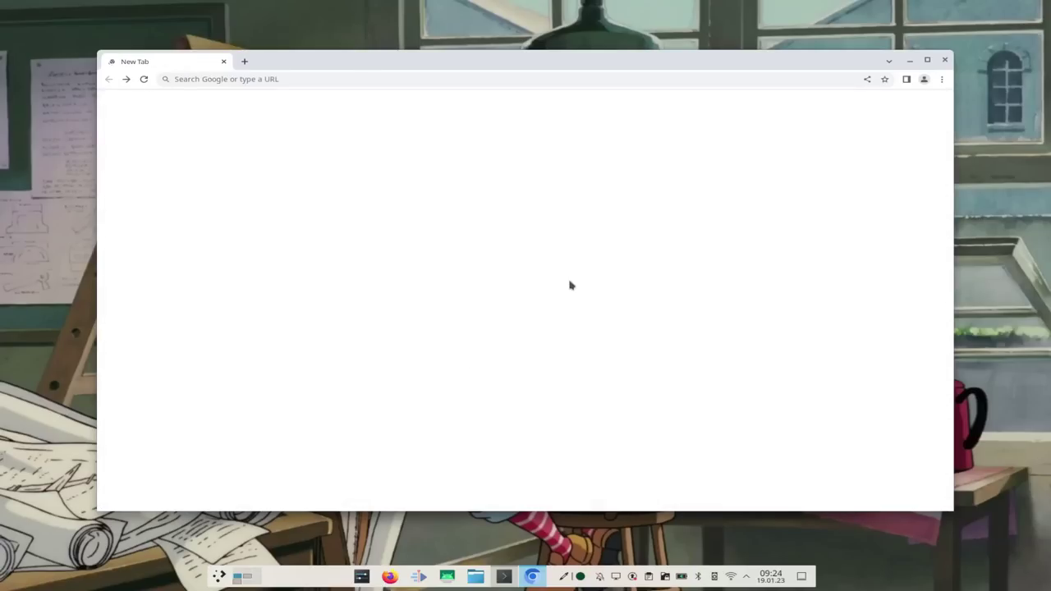
scroll(570, 285, right, 5)
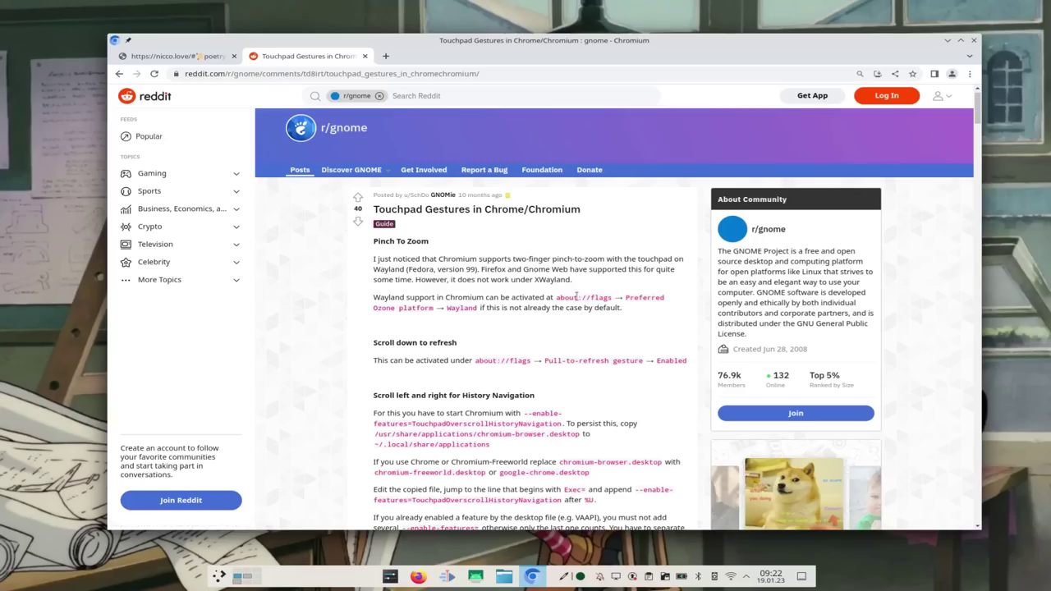
In a new about://flags tab, search 'preferred' and set Preferred Ozone platform to Wayland.
key(ctrl+t)
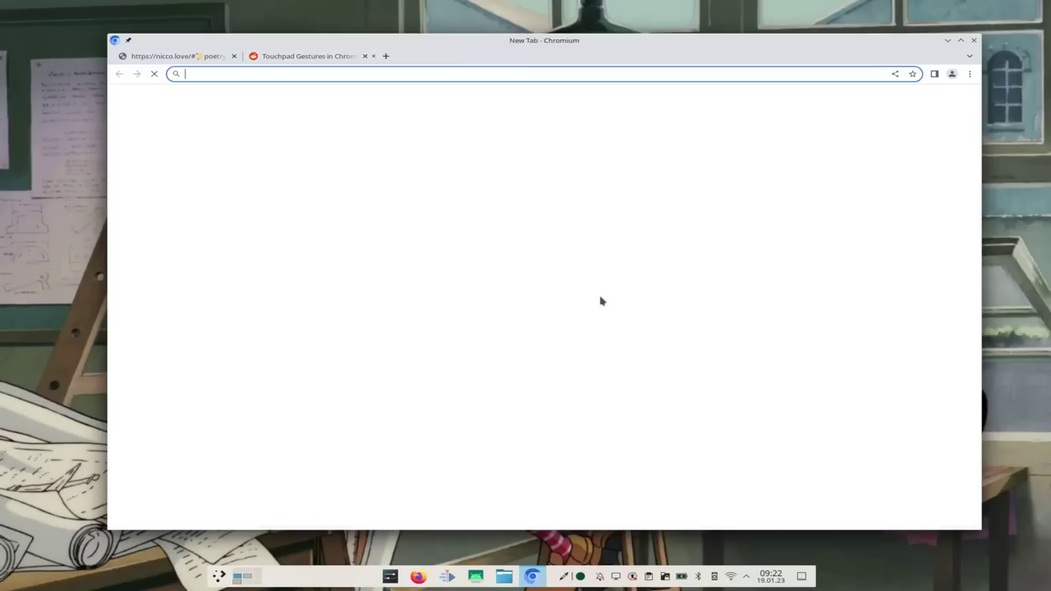
text(about://flags)
key(Return)
text(p)
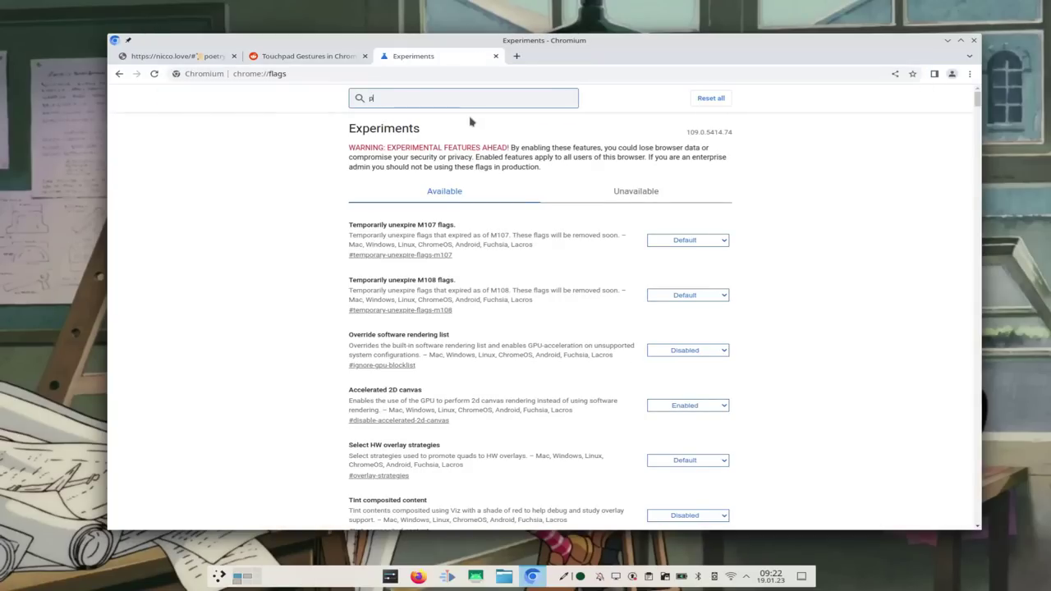
text(referred)
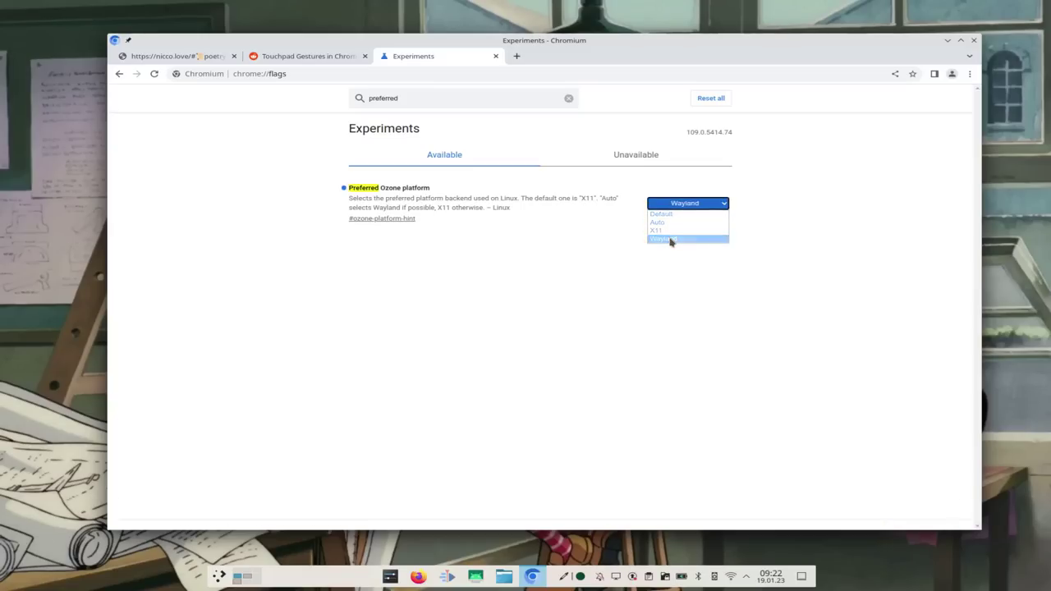
click(670, 240)
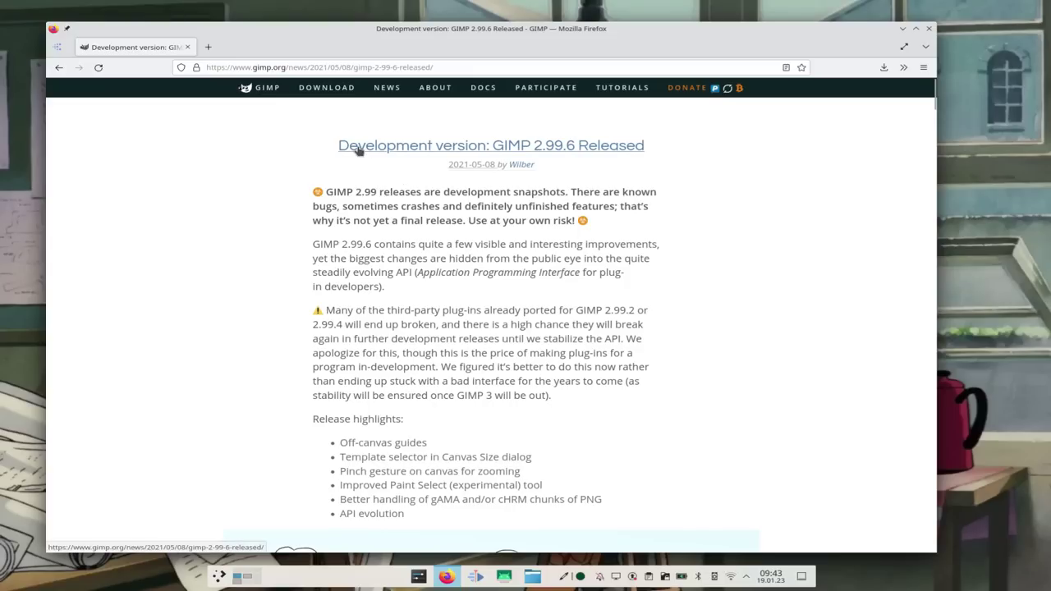
Highlight the GIMP 2.99.6 release heading, then select the word 'GIMP' in its paragraph.
drag(330, 146, 436, 146)
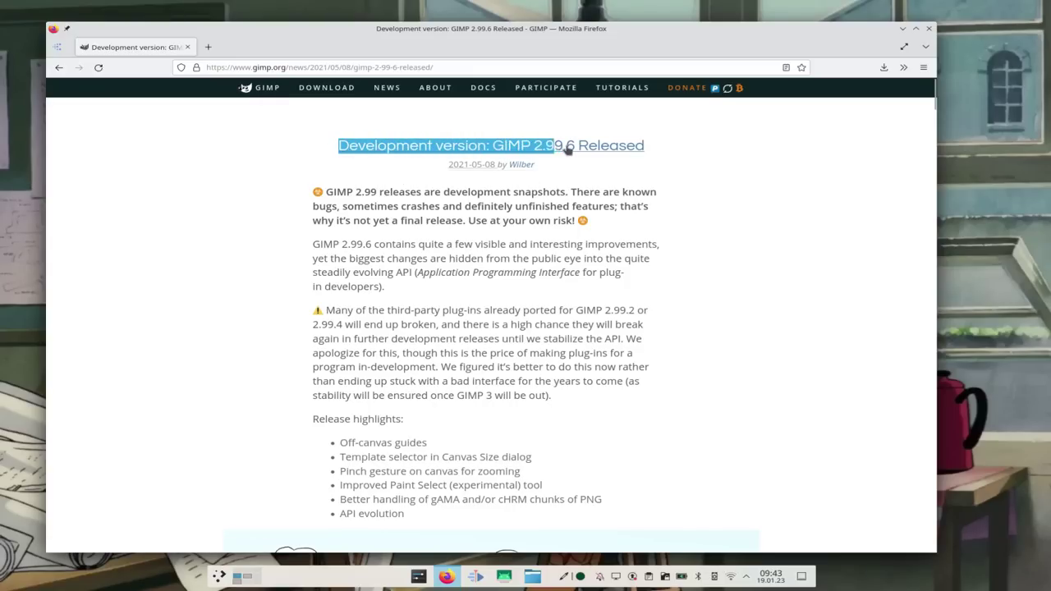
drag(566, 149, 568, 148)
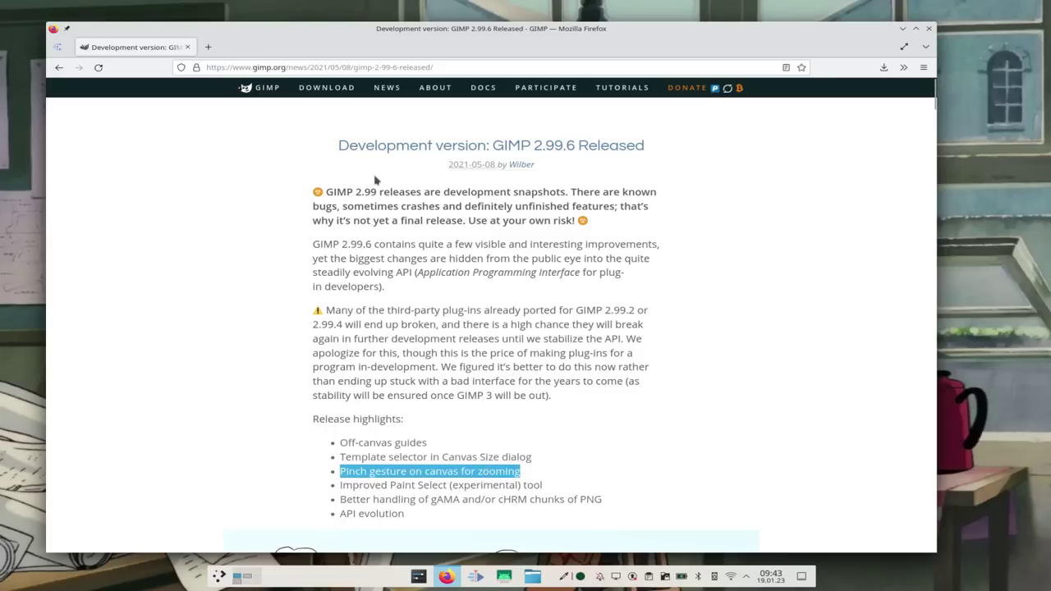
double_click(335, 194)
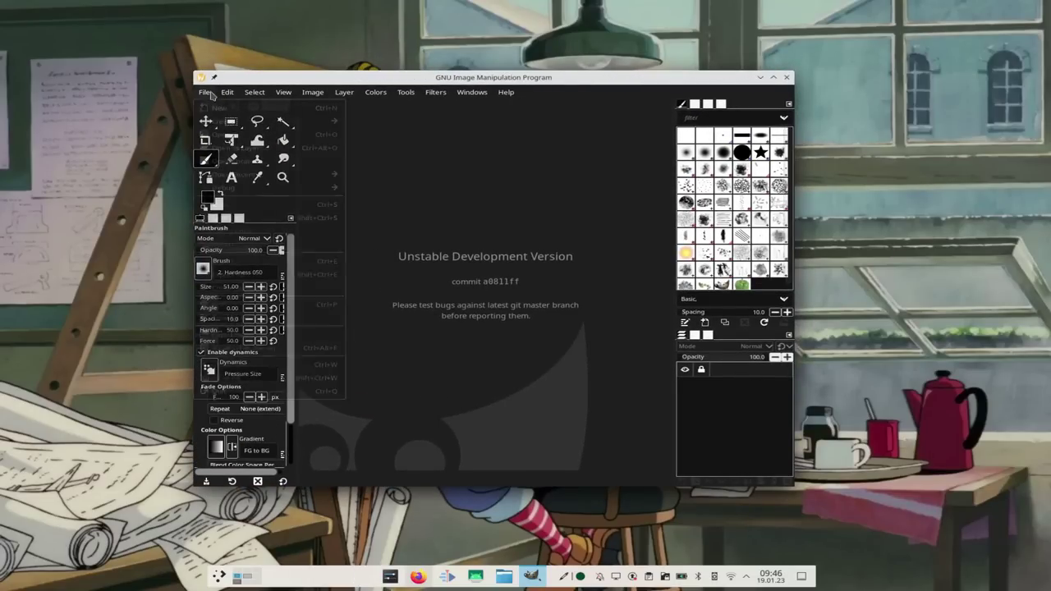
Open arianna2.png from the Recent list via File > Open.
click(205, 92)
click(233, 131)
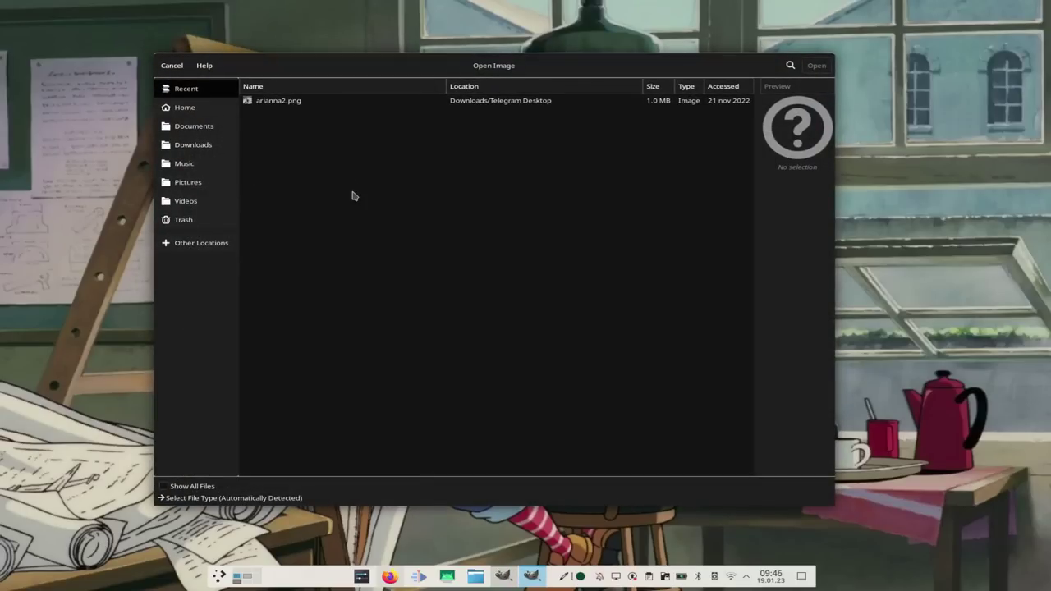
double_click(300, 100)
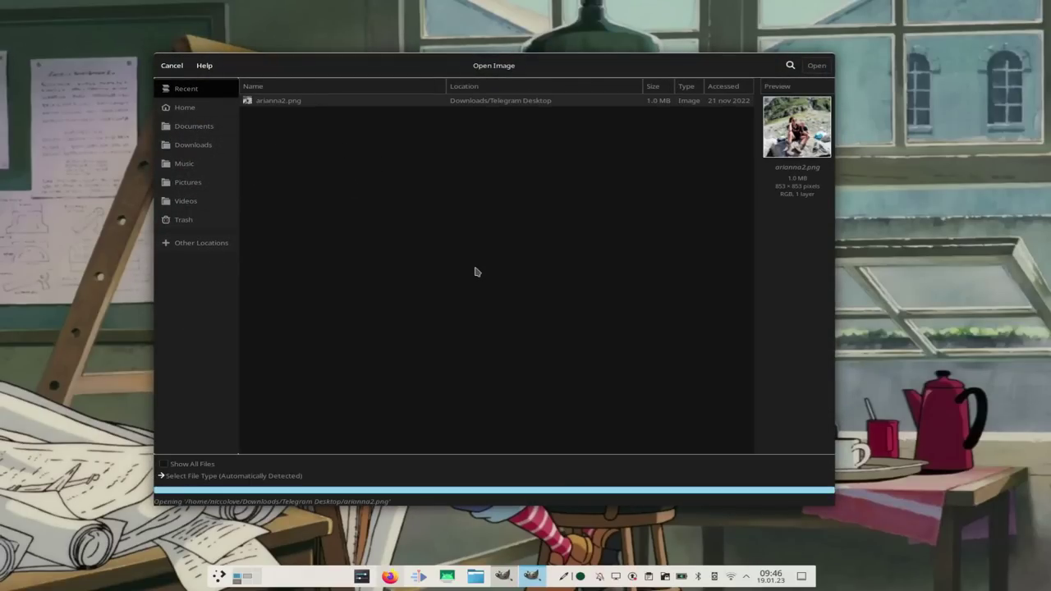
Pinch-zoom in close on the arianna2.png canvas and pan around it.
scroll(418, 220, up, 4)
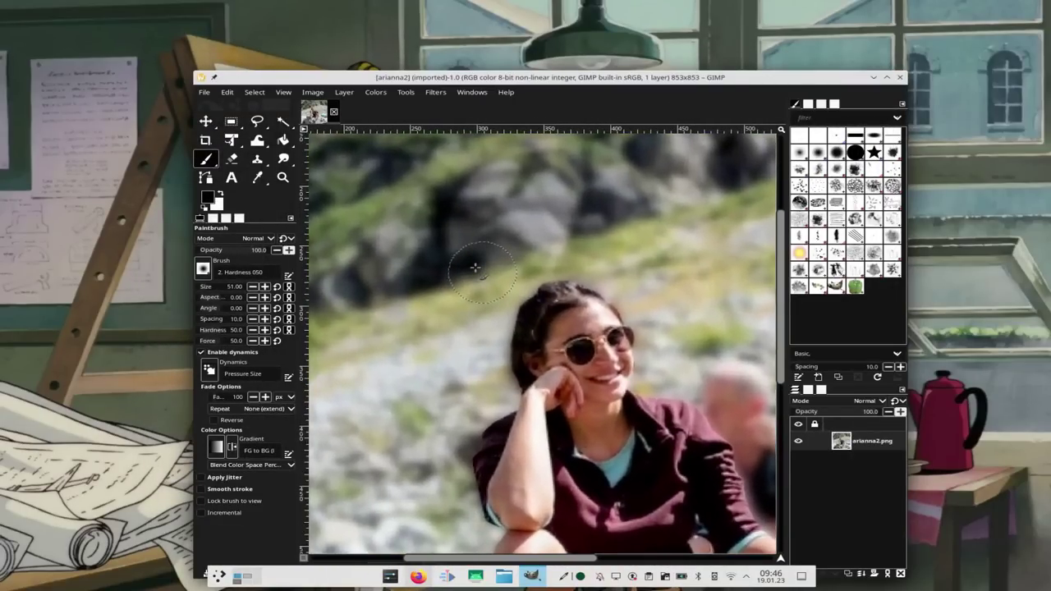
scroll(475, 267, up, 5)
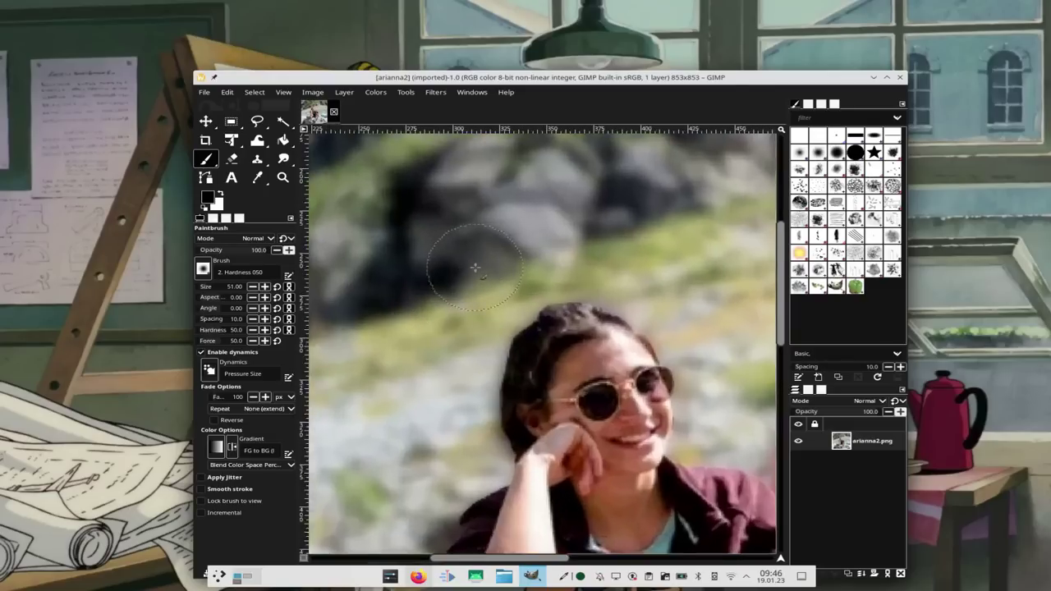
scroll(474, 267, up, 4)
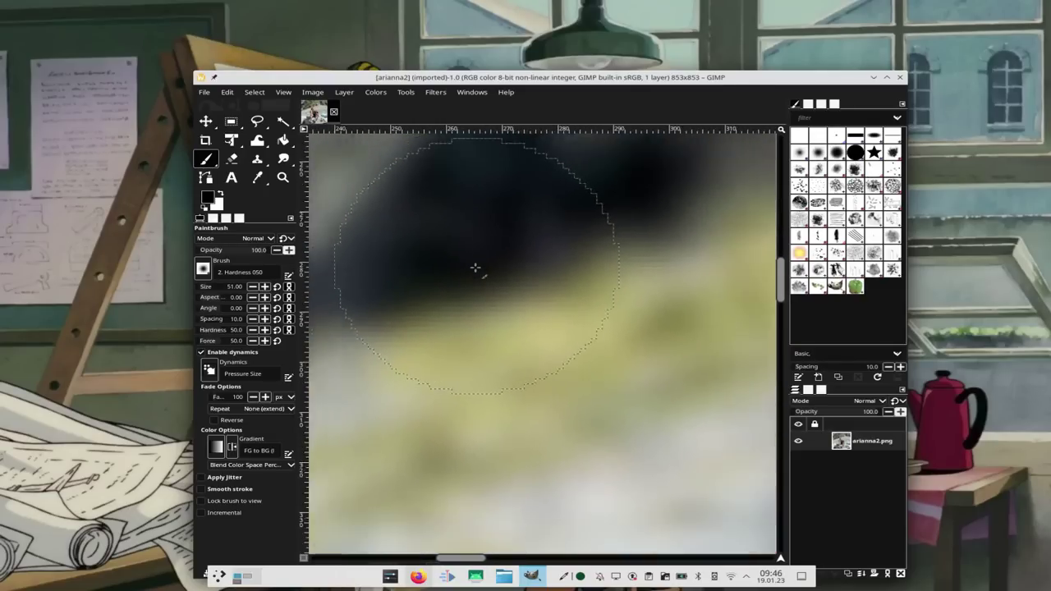
scroll(475, 267, right, 10)
scroll(475, 267, down, 5)
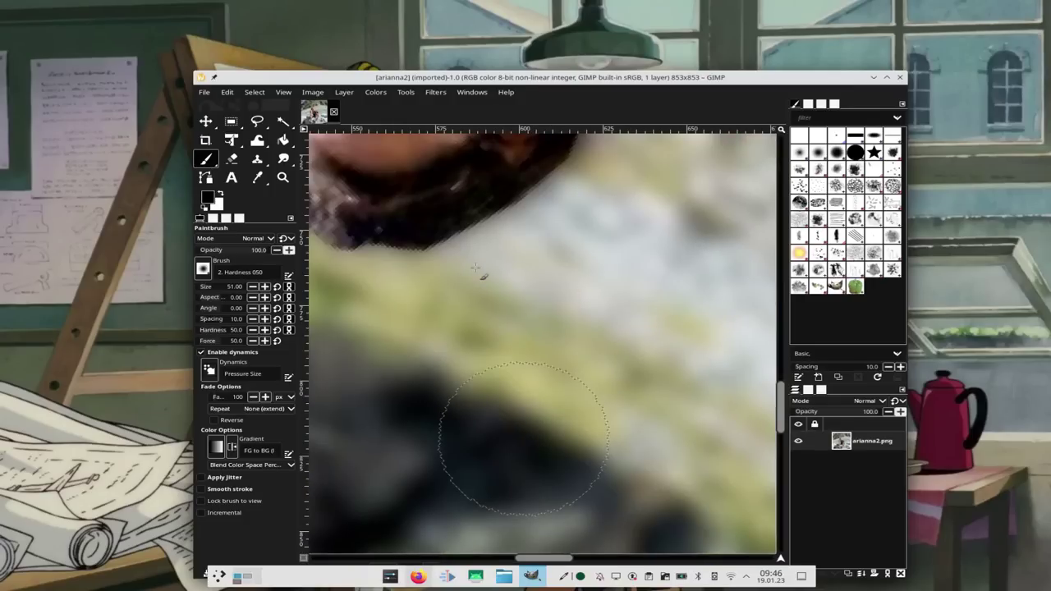
scroll(474, 267, right, 3)
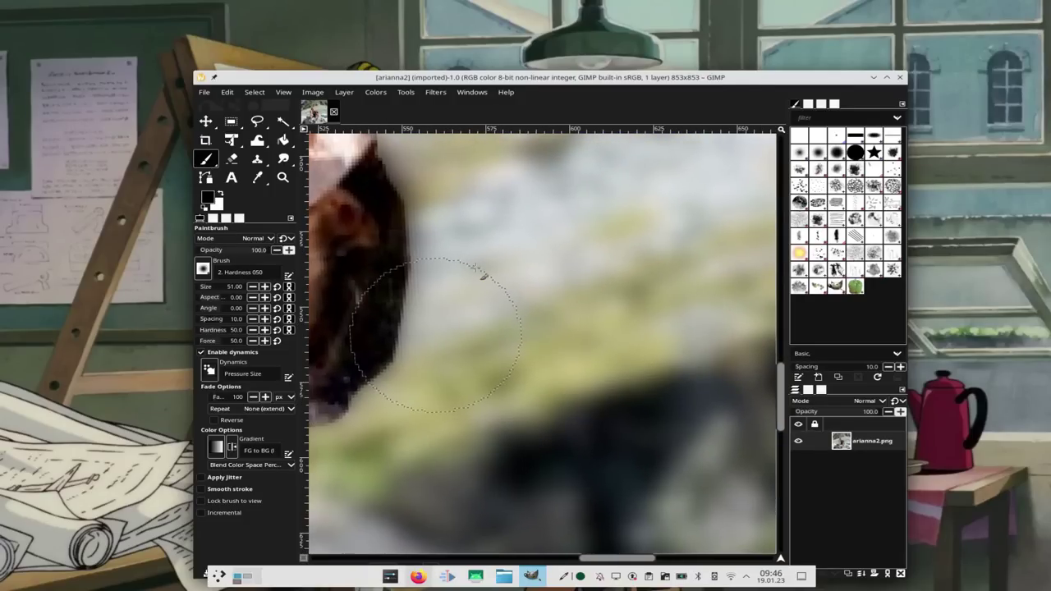
scroll(475, 267, up, 3)
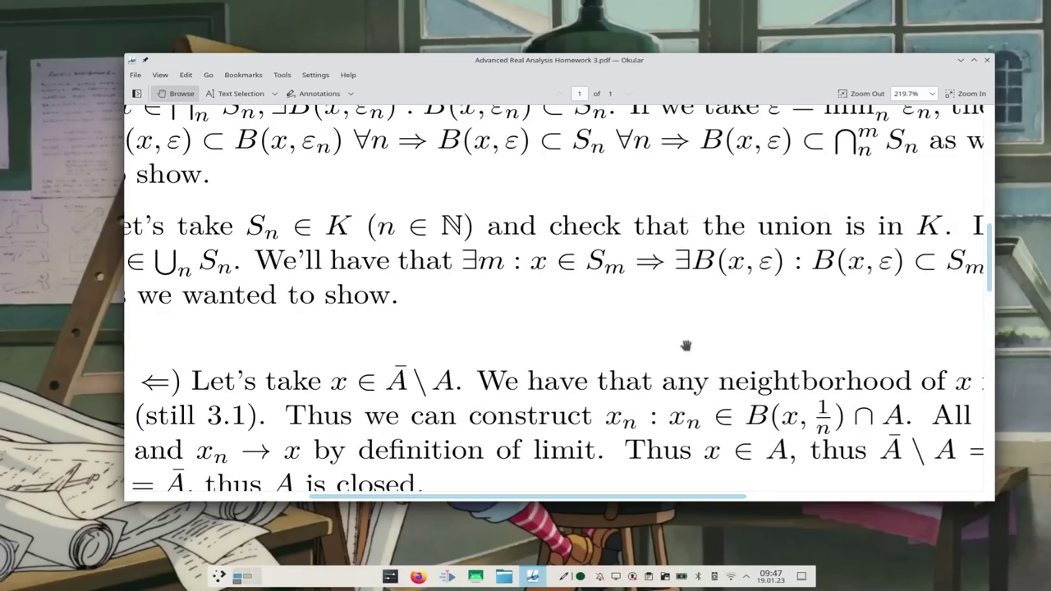
scroll(685, 345, up, 10)
scroll(685, 344, down, 6)
scroll(685, 344, up, 6)
scroll(685, 345, down, 10)
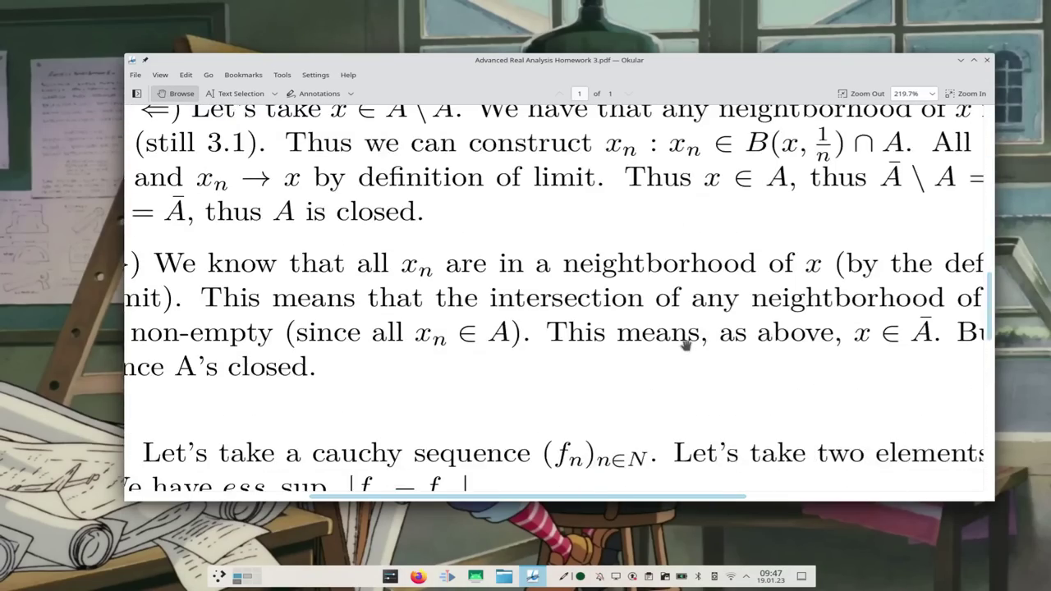
scroll(685, 345, up, 2)
scroll(684, 345, up, 5)
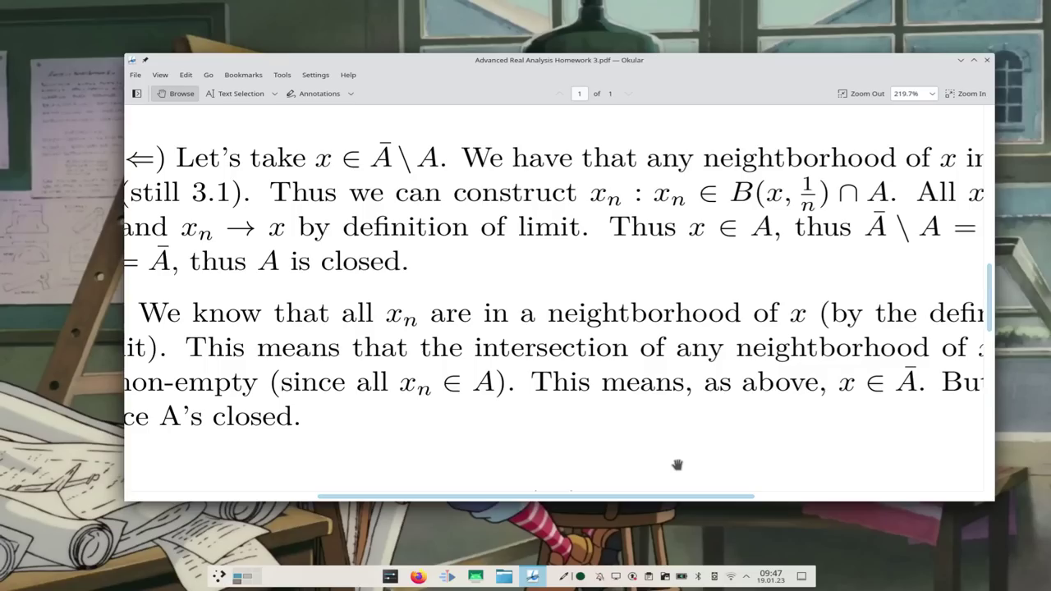
scroll(678, 463, up, 2)
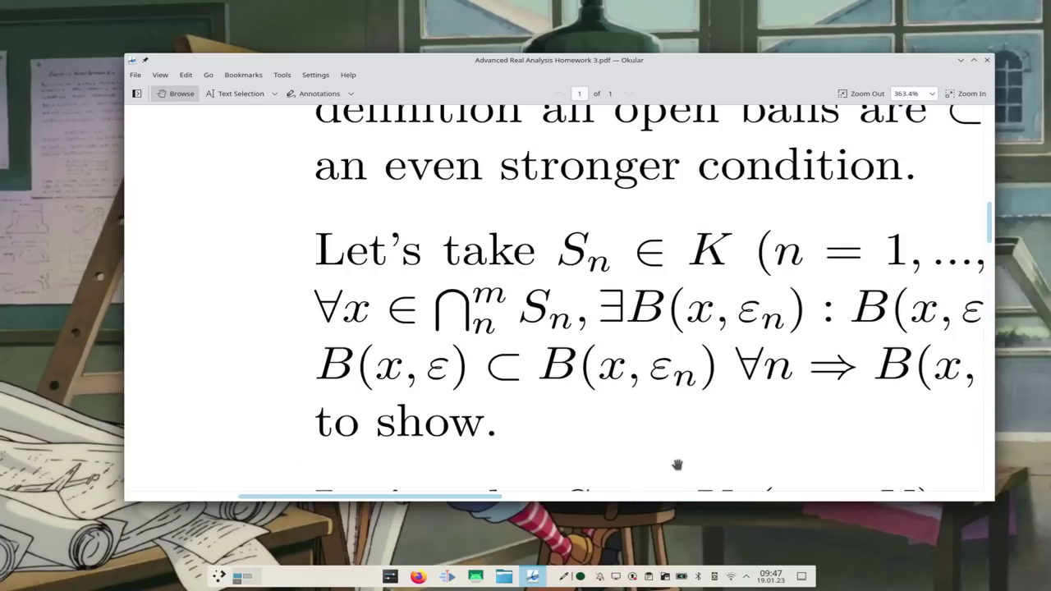
scroll(677, 466, down, 1)
scroll(677, 466, up, 1)
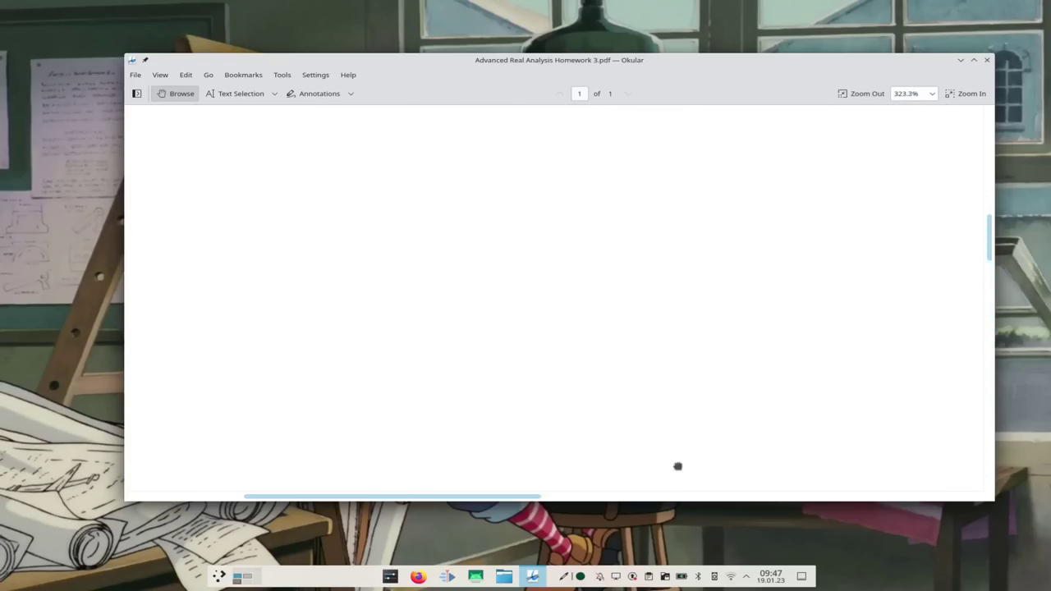
scroll(670, 461, down, 2)
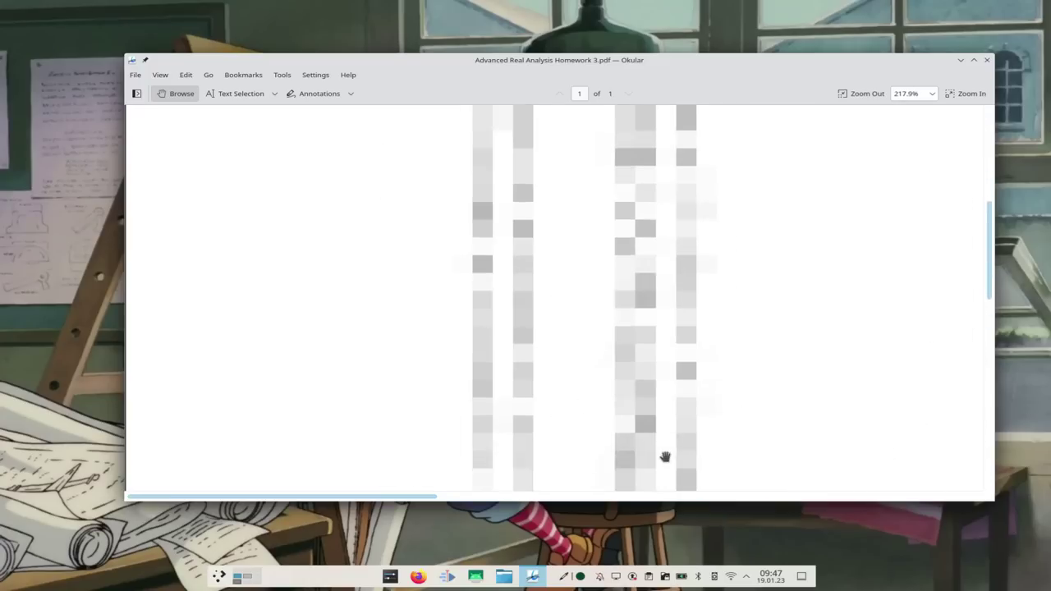
scroll(664, 456, down, 6)
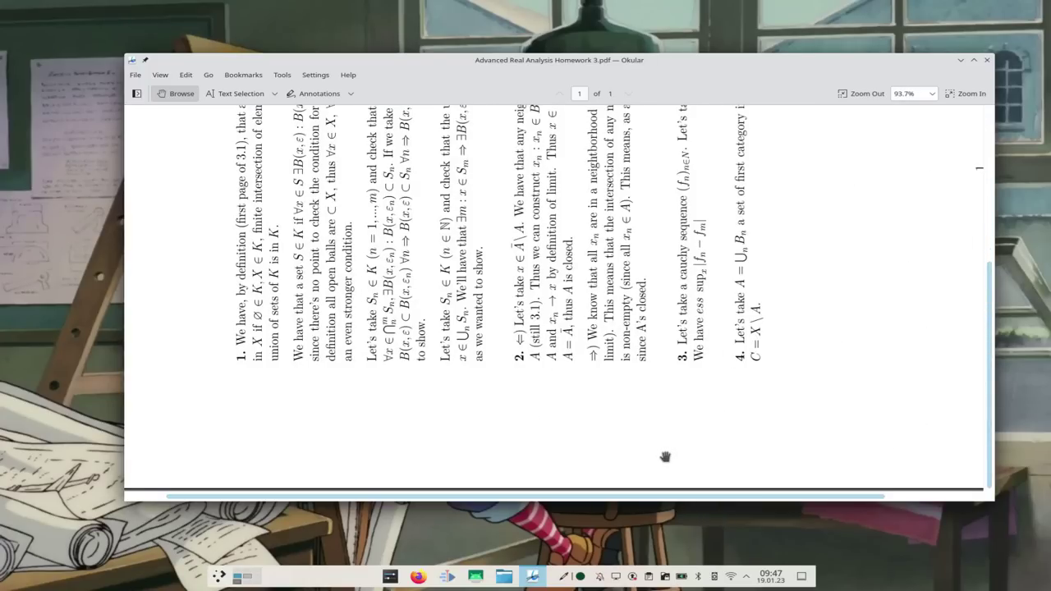
scroll(665, 456, up, 3)
scroll(665, 456, up, 3)
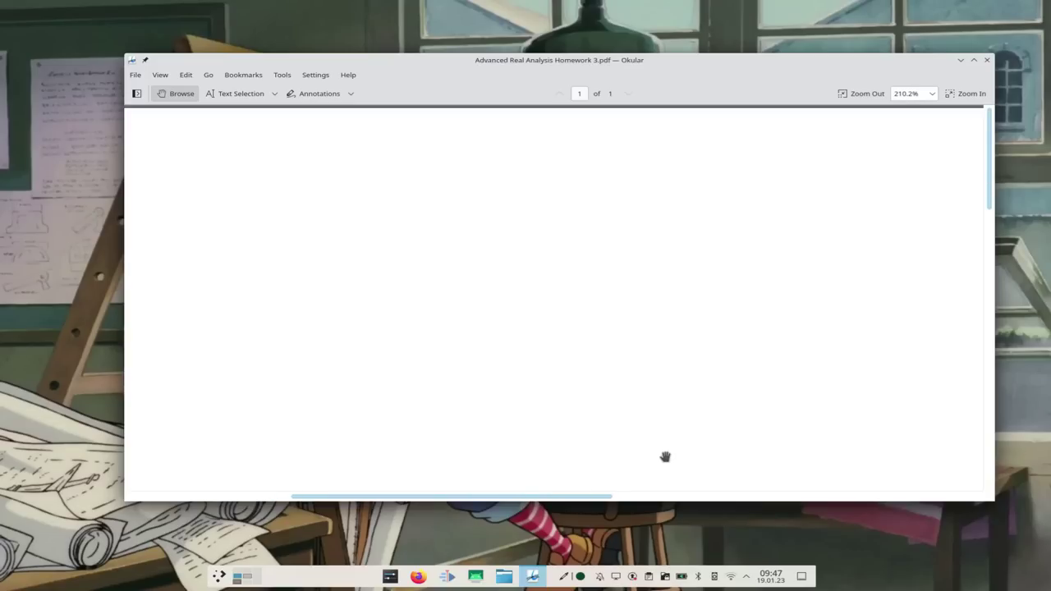
scroll(665, 457, down, 5)
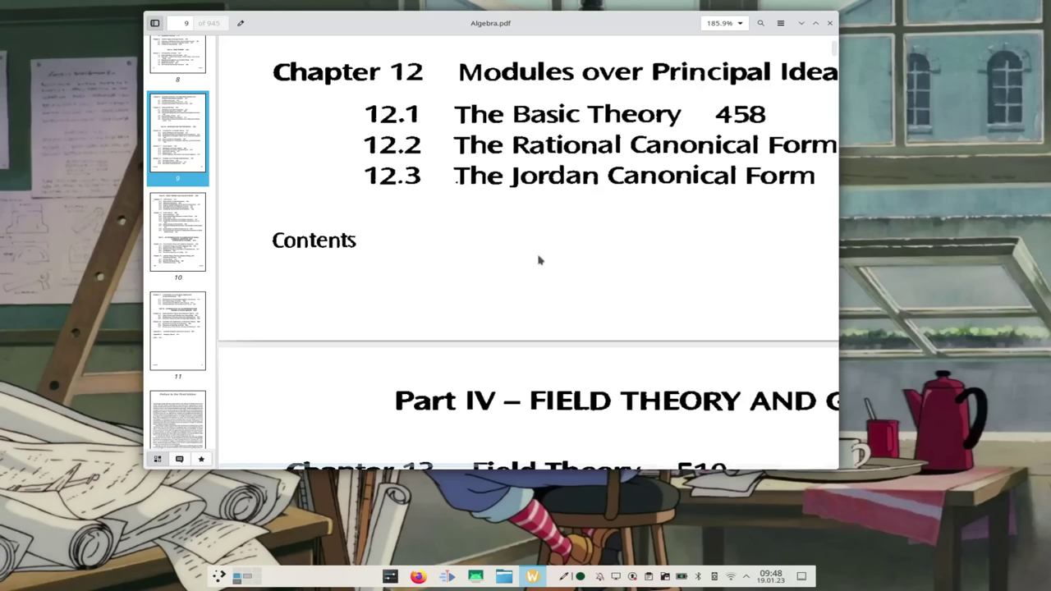
scroll(537, 257, down, 10)
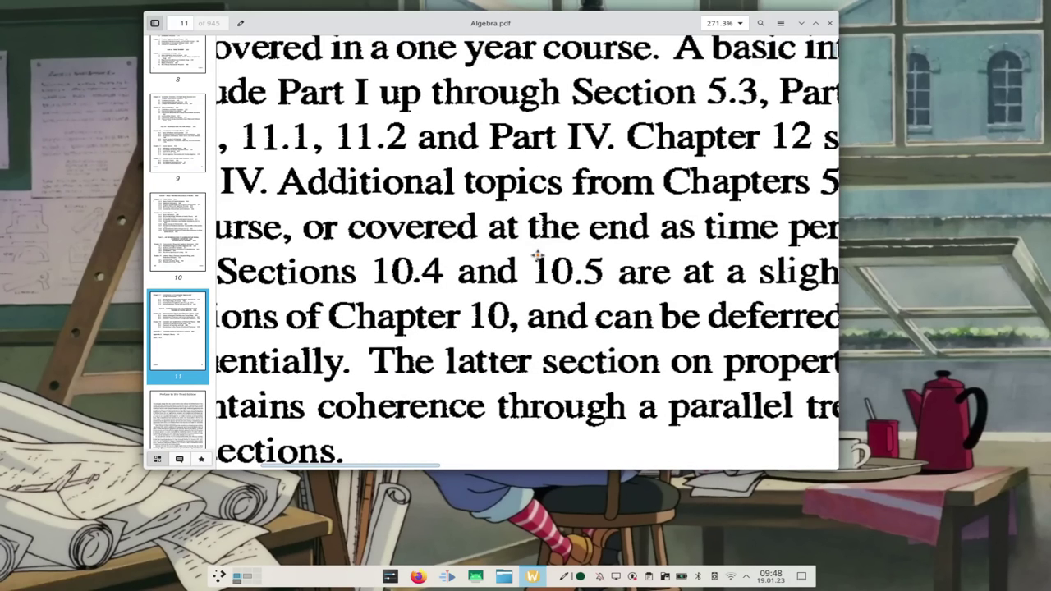
Pan sideways across the 271% Algebra.pdf preface, then zoom out to about 142%.
scroll(537, 256, right, 3)
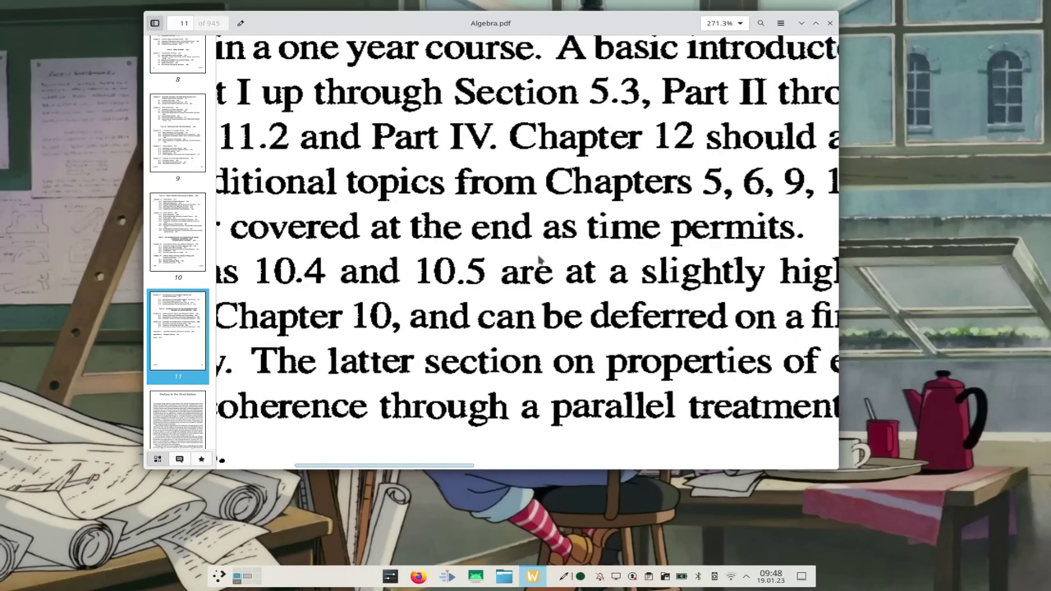
scroll(540, 259, left, 3)
scroll(540, 259, right, 8)
scroll(539, 259, left, 10)
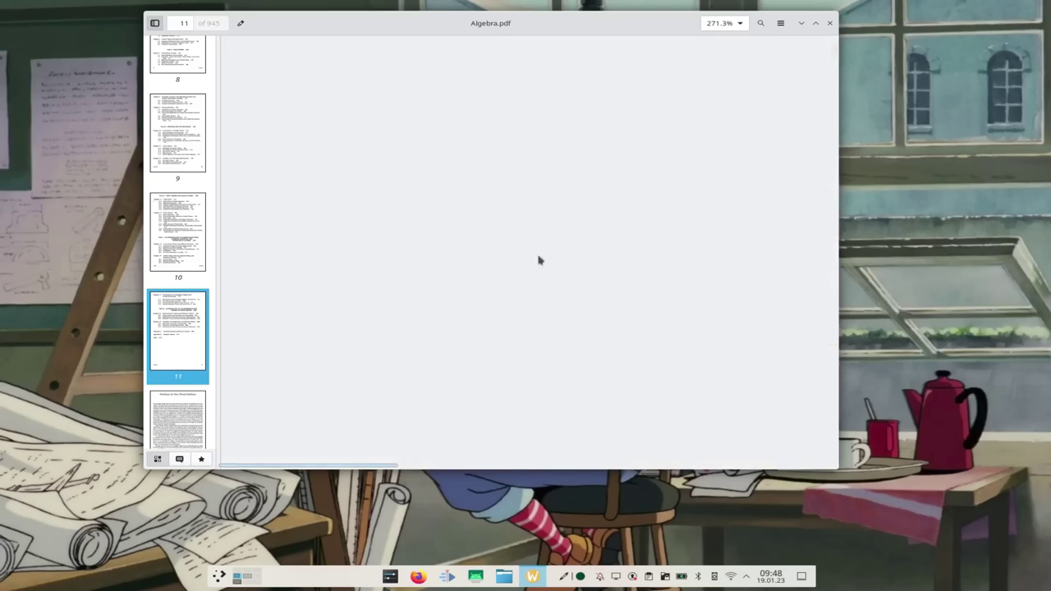
scroll(542, 261, right, 4)
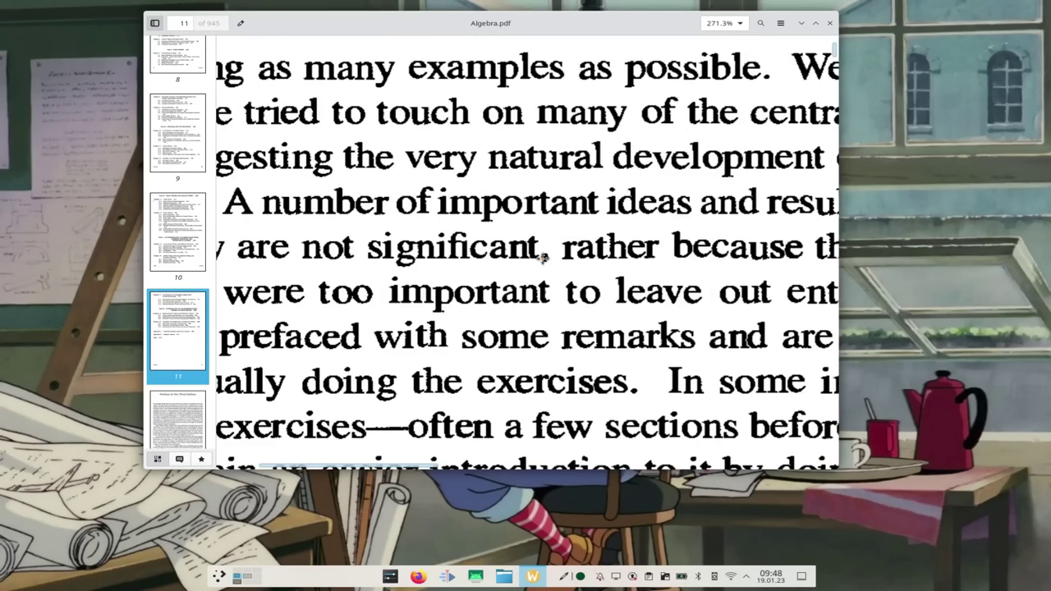
ctrl+scroll(588, 260, down, 2)
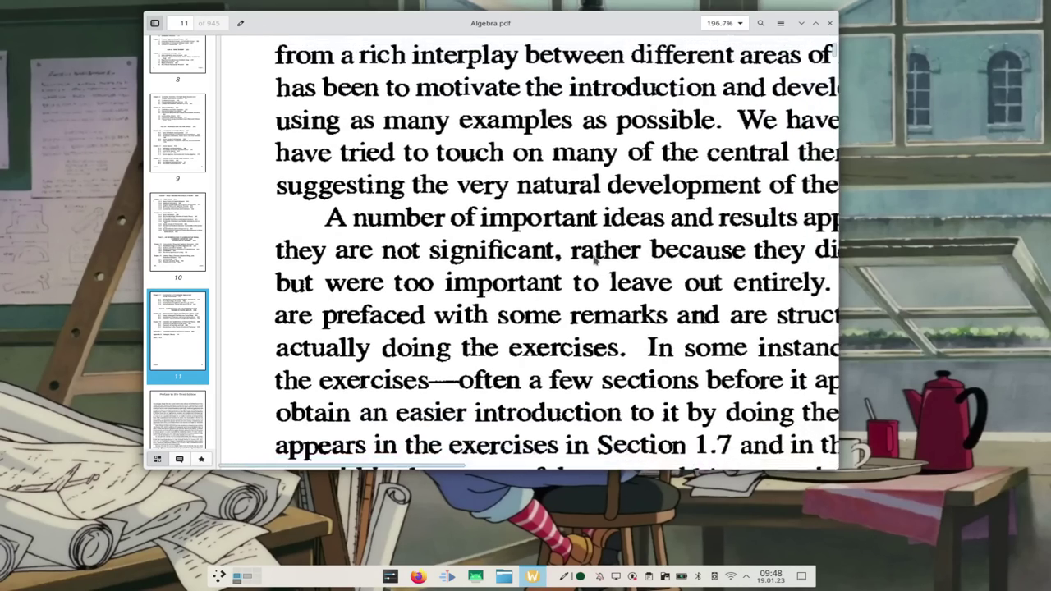
ctrl+scroll(595, 260, down, 10)
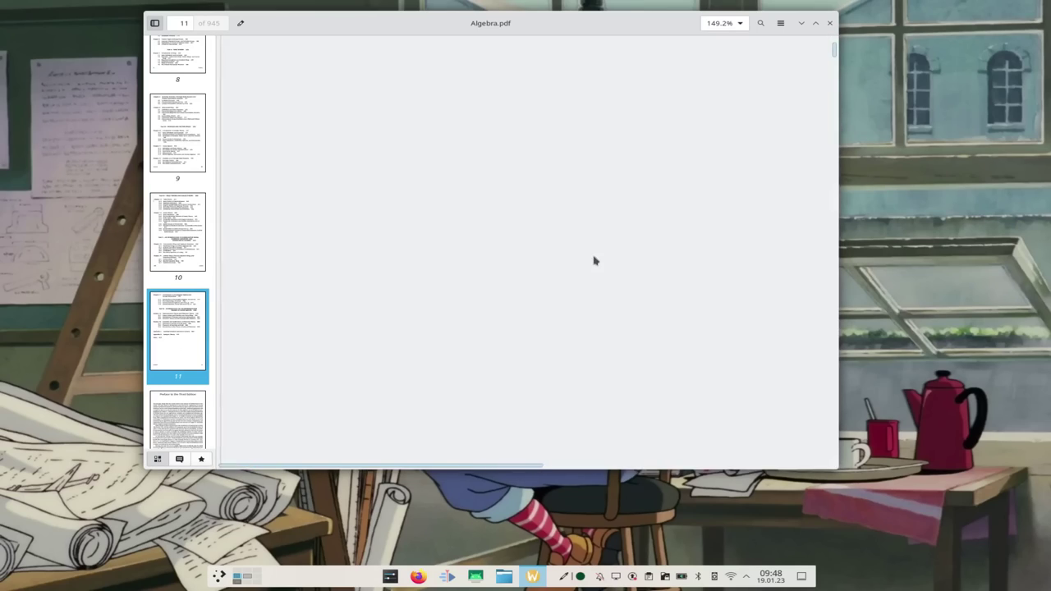
ctrl+scroll(595, 259, down, 2)
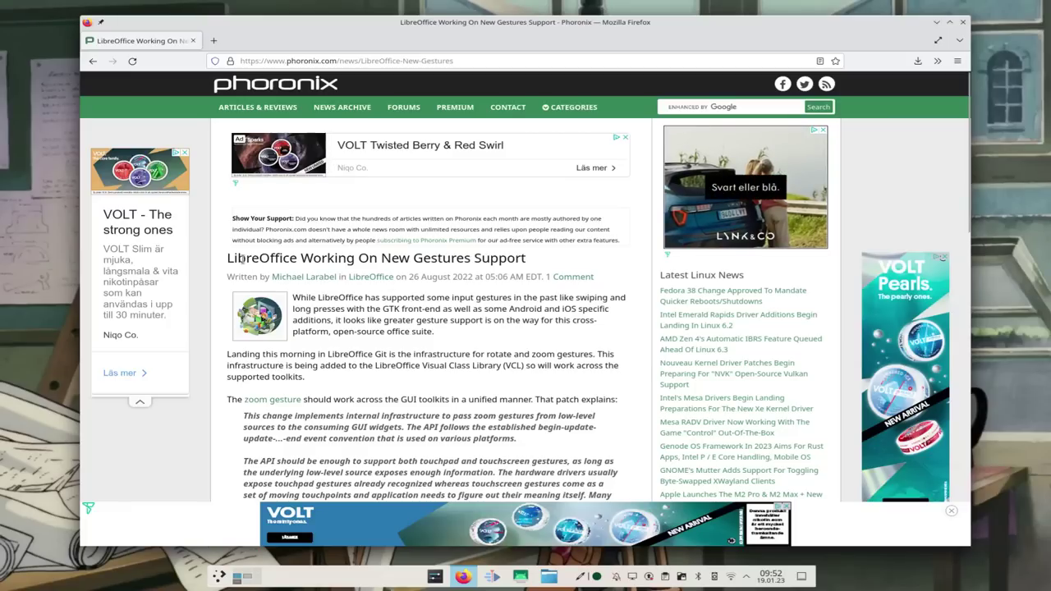
Read the Phoronix LibreOffice gestures article, highlighting its heading, the zoom sentence and the rotate sentence.
drag(227, 258, 355, 258)
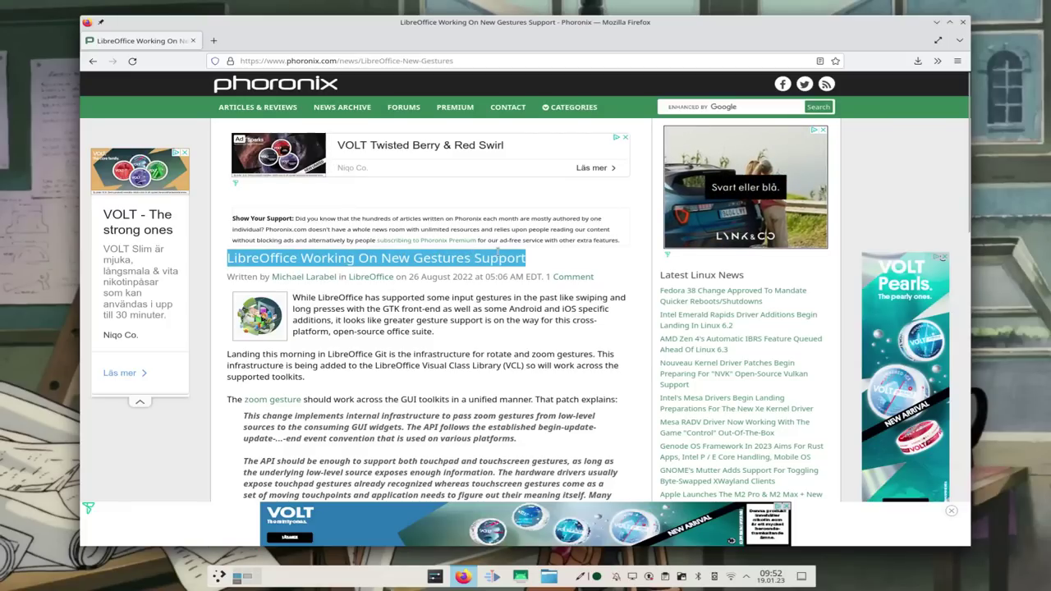
scroll(360, 348, down, 1)
drag(227, 335, 530, 337)
click(525, 340)
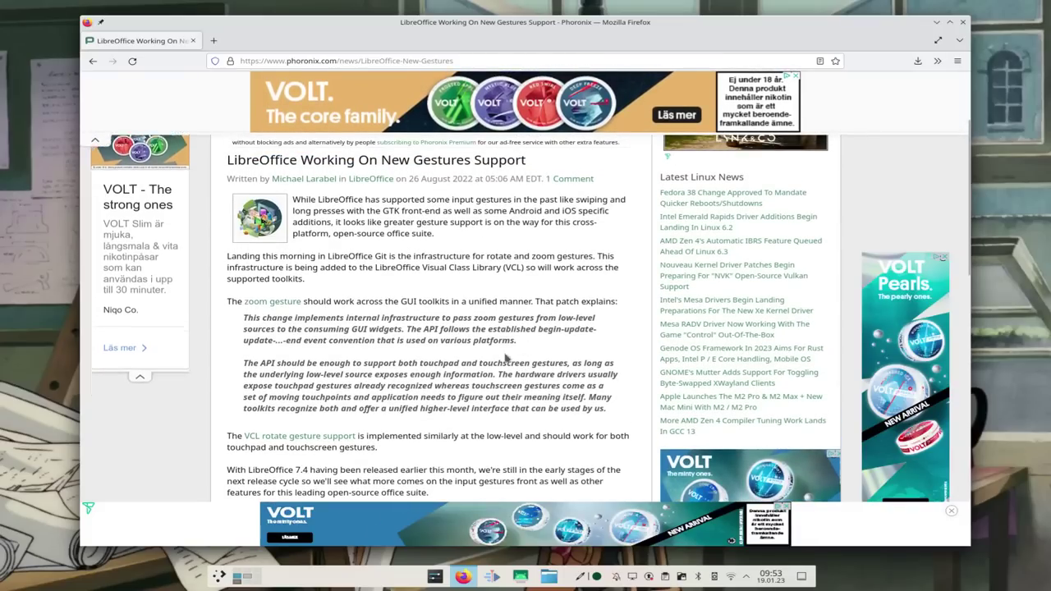
drag(227, 436, 366, 436)
click(366, 436)
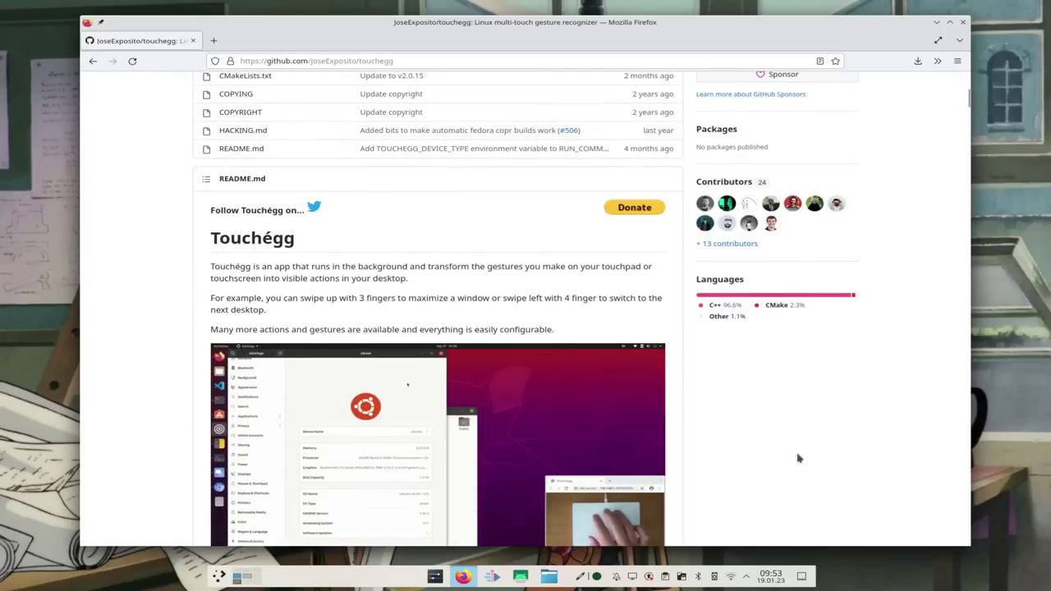
Scroll the touchegg README past Installation, Configuration and Available gestures to Available actions.
scroll(797, 458, down, 10)
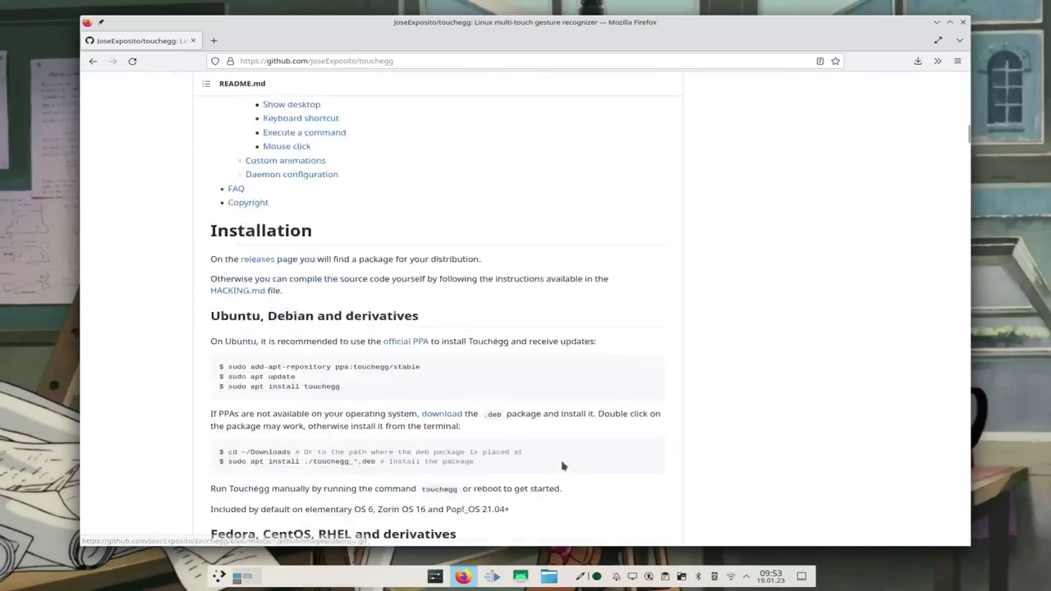
scroll(562, 466, down, 15)
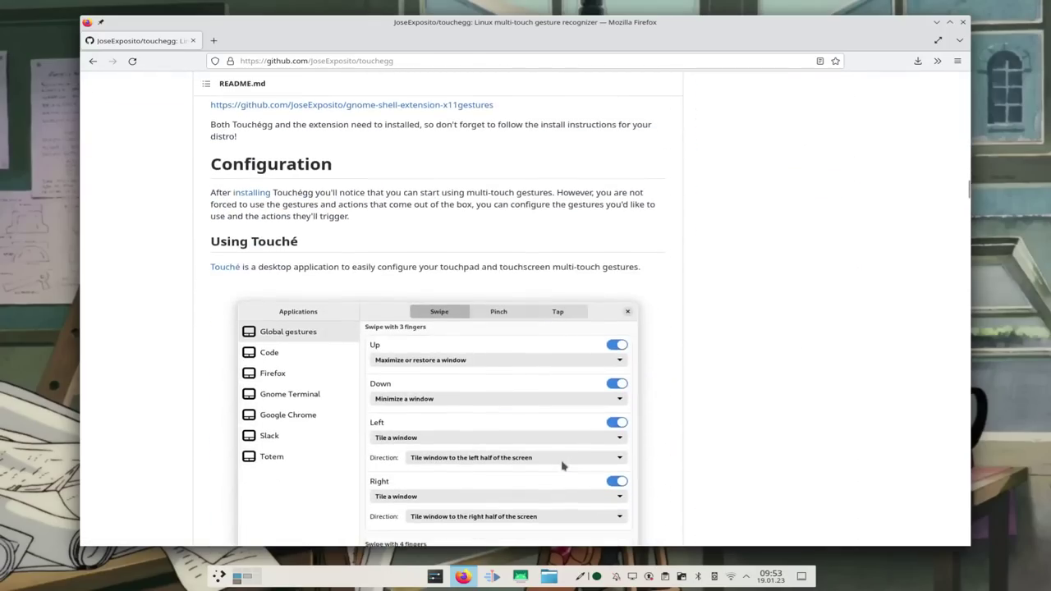
scroll(562, 466, down, 4)
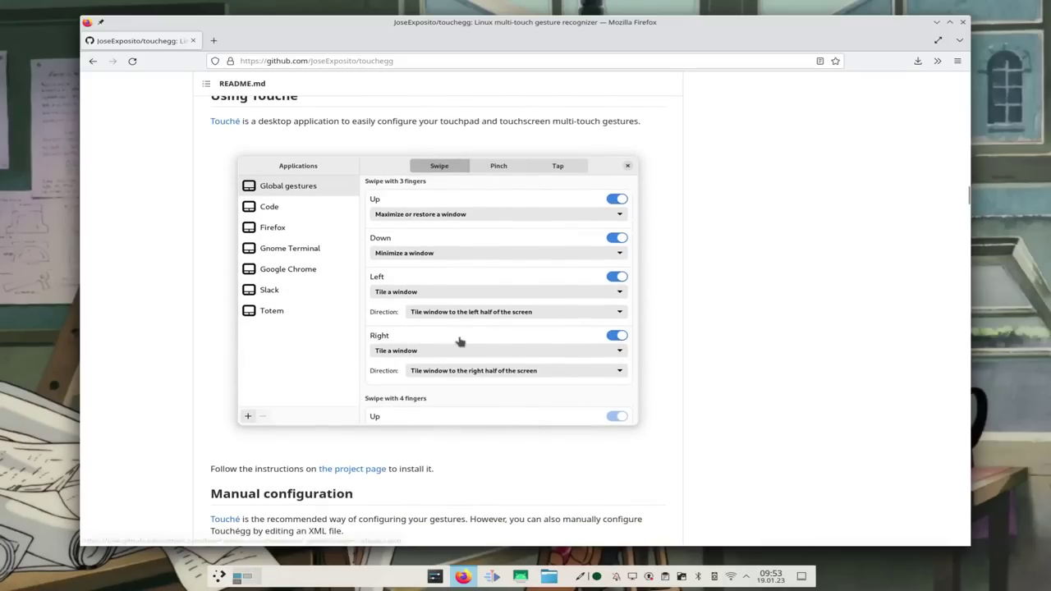
scroll(460, 342, down, 15)
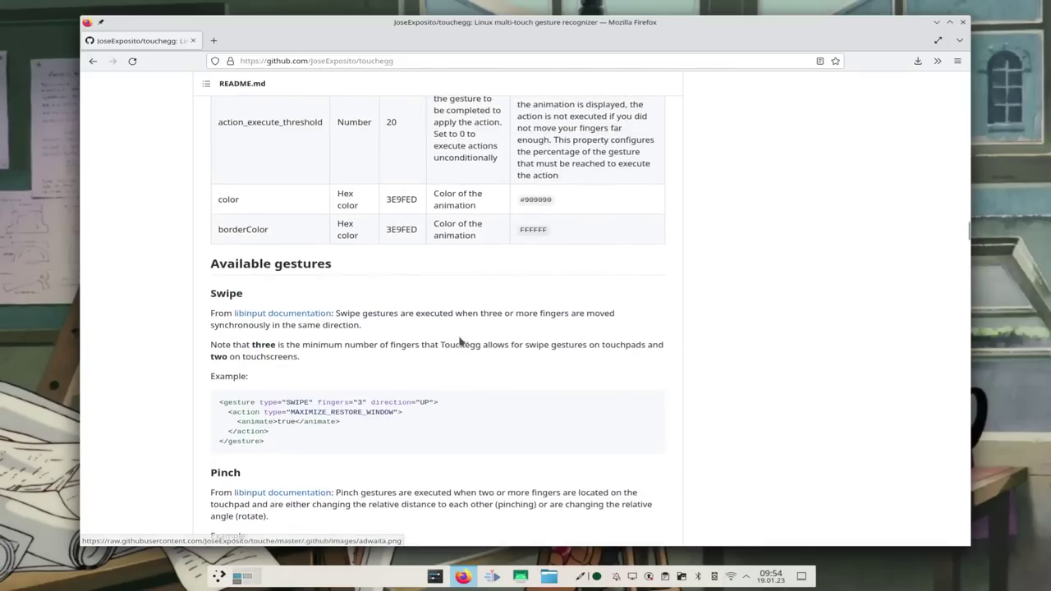
scroll(459, 341, down, 15)
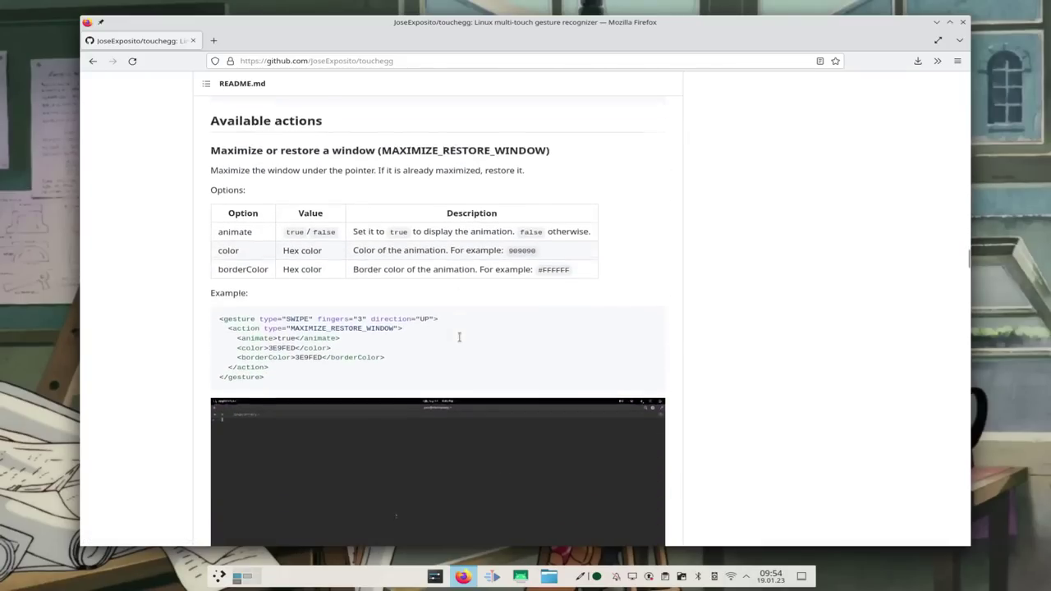
scroll(459, 341, down, 3)
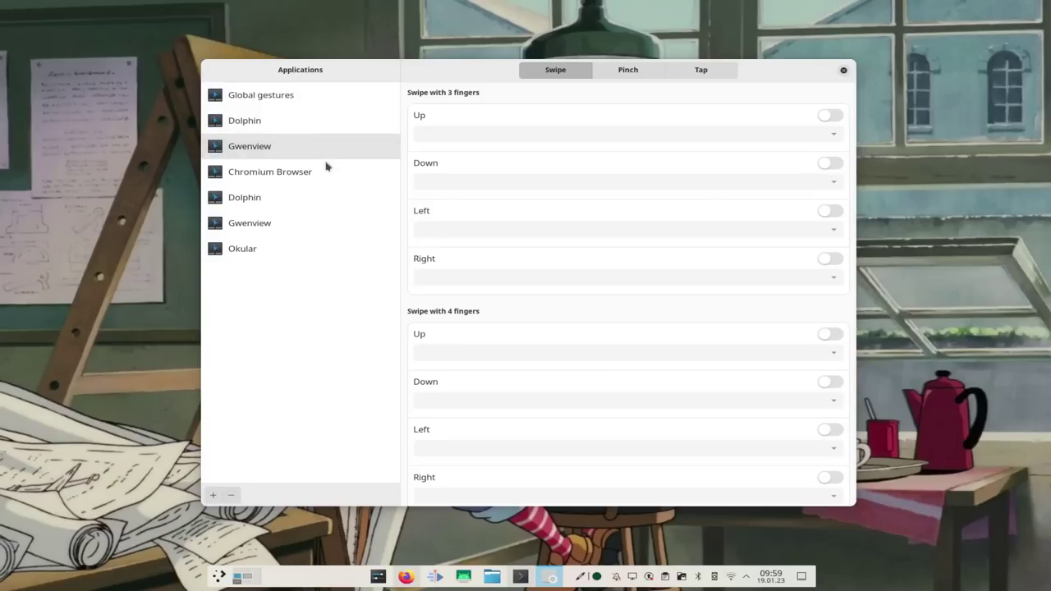
Enable 3-finger swipe up and down, and set swipe up to tile the window left.
click(830, 115)
click(827, 163)
click(826, 134)
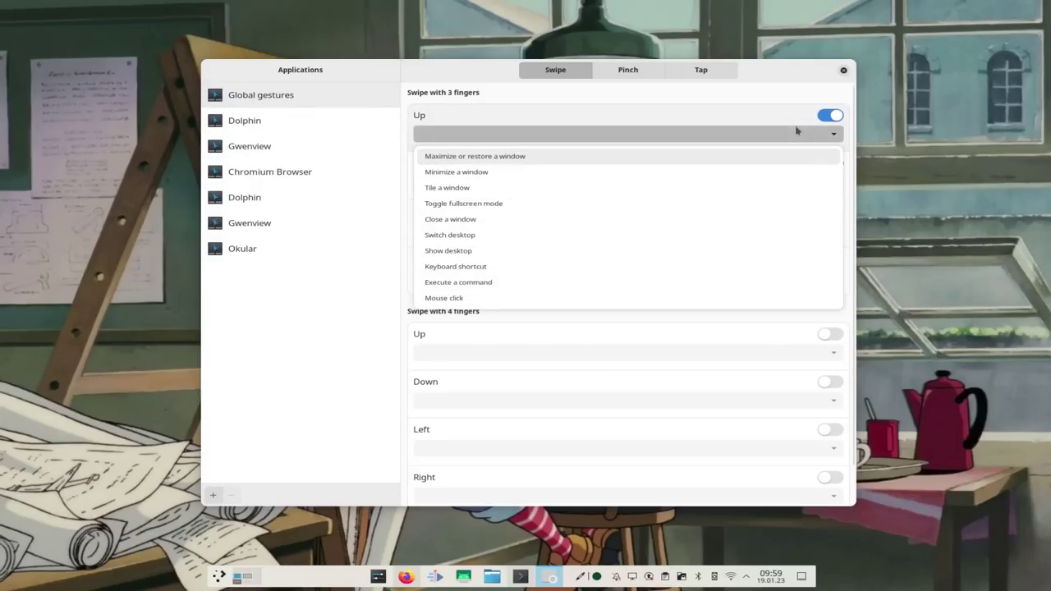
click(727, 195)
click(634, 162)
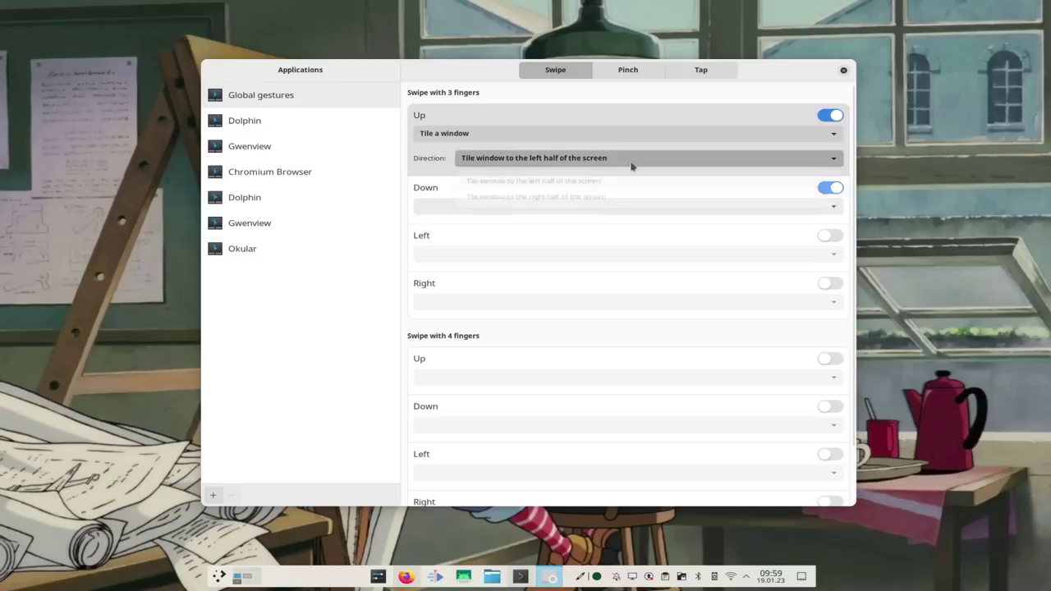
click(624, 183)
Set 3-finger swipe down to close a window and enable swipe left.
click(603, 206)
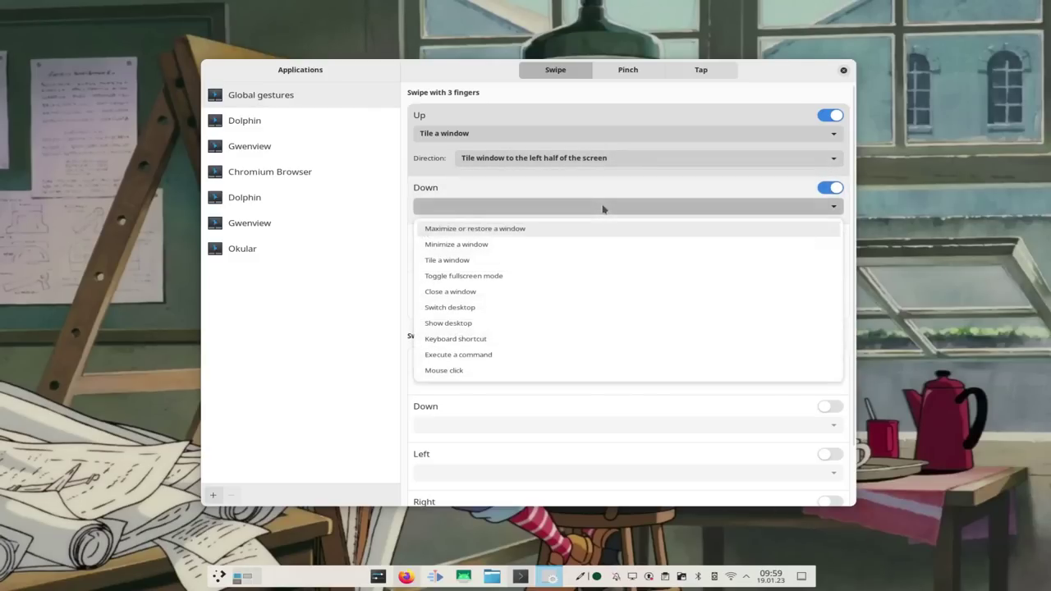
click(575, 291)
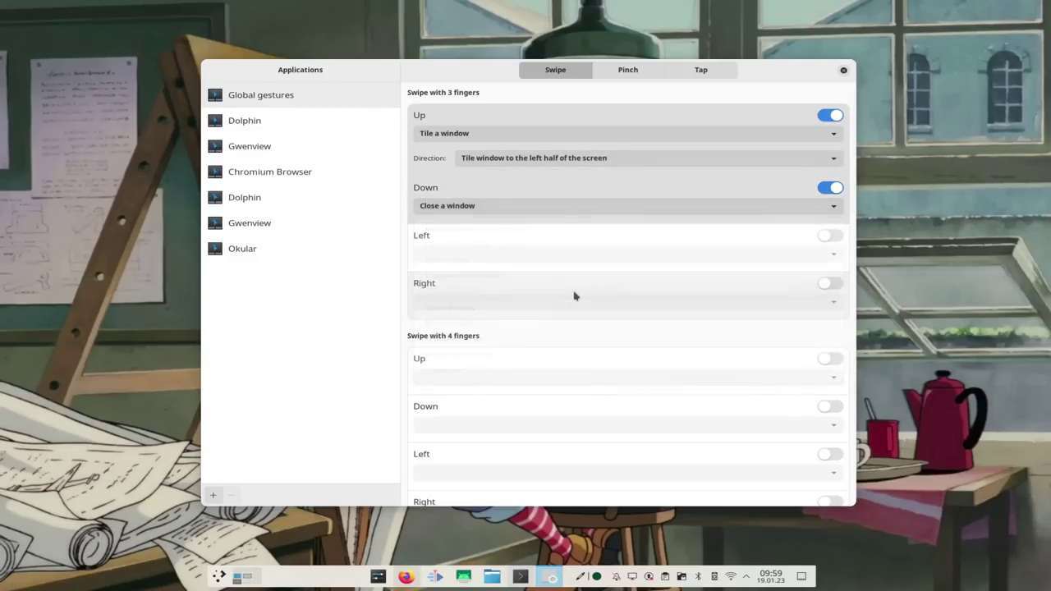
click(826, 236)
scroll(704, 320, down, 2)
scroll(704, 322, up, 2)
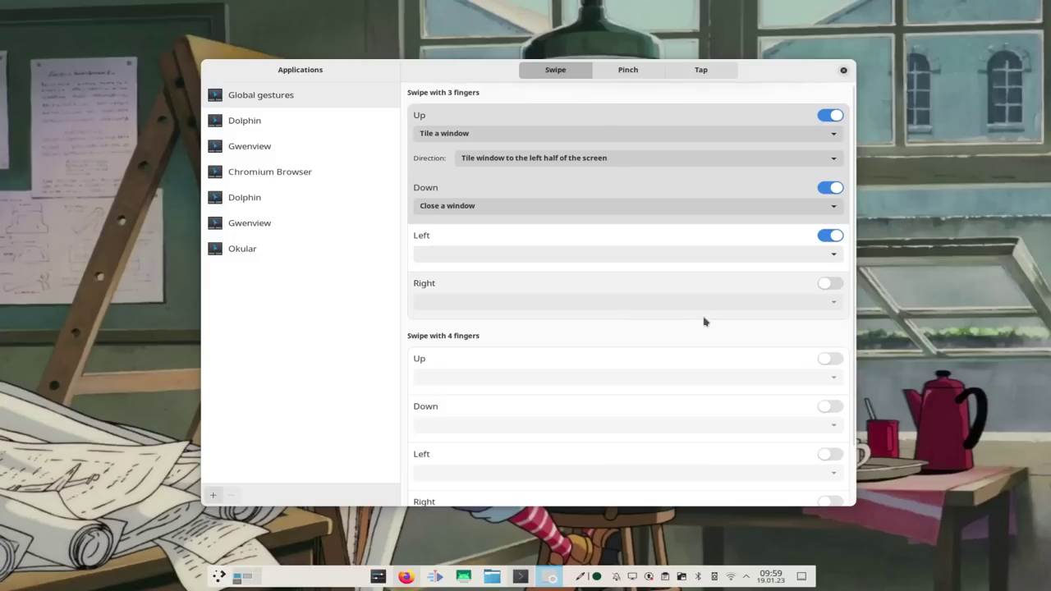
Review the Pinch and Tap gesture settings, ending back on Pinch.
click(626, 73)
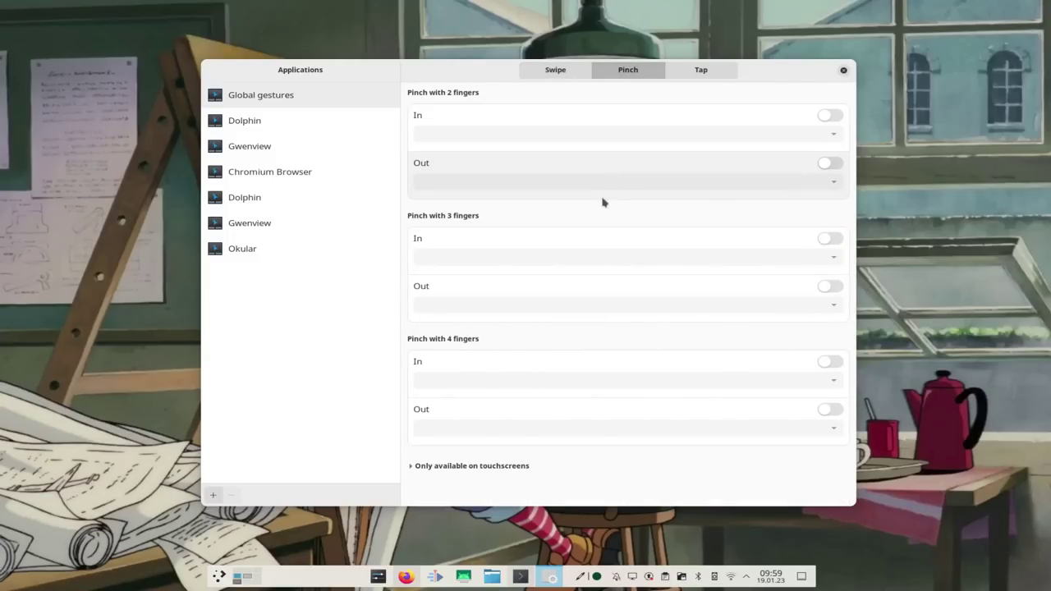
click(695, 75)
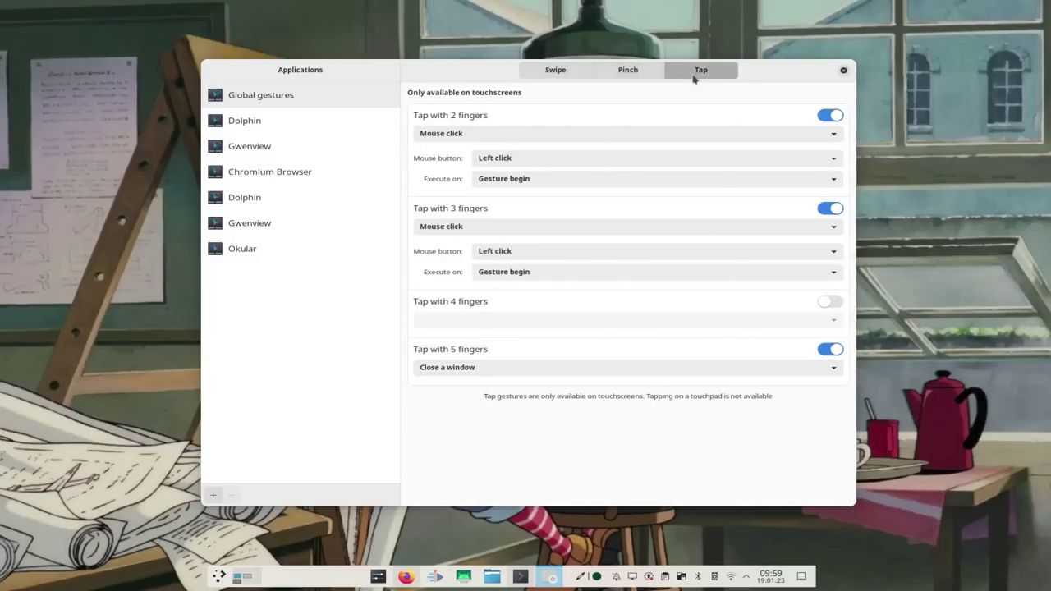
click(617, 74)
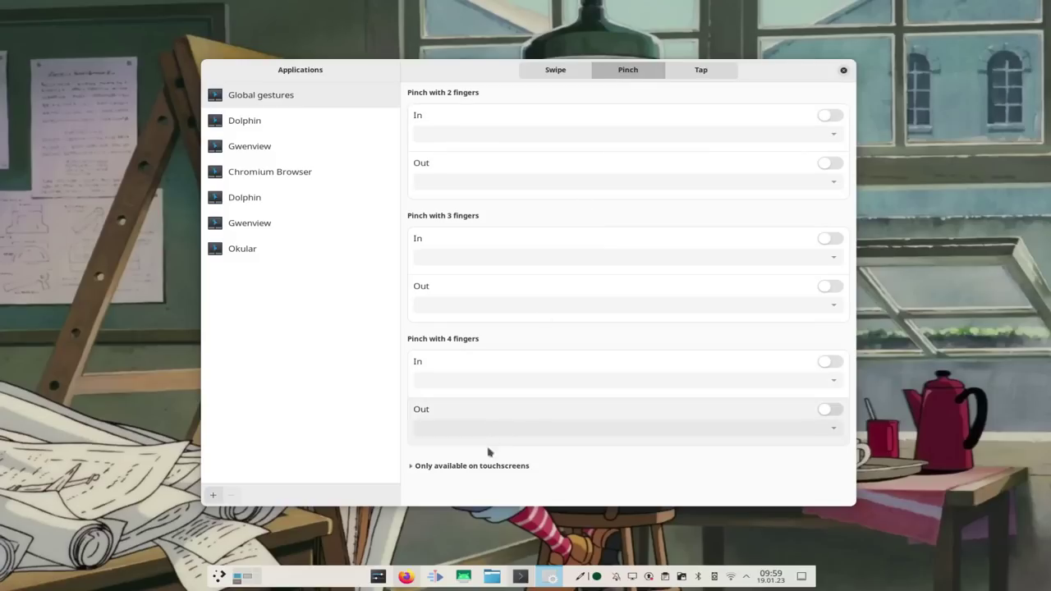